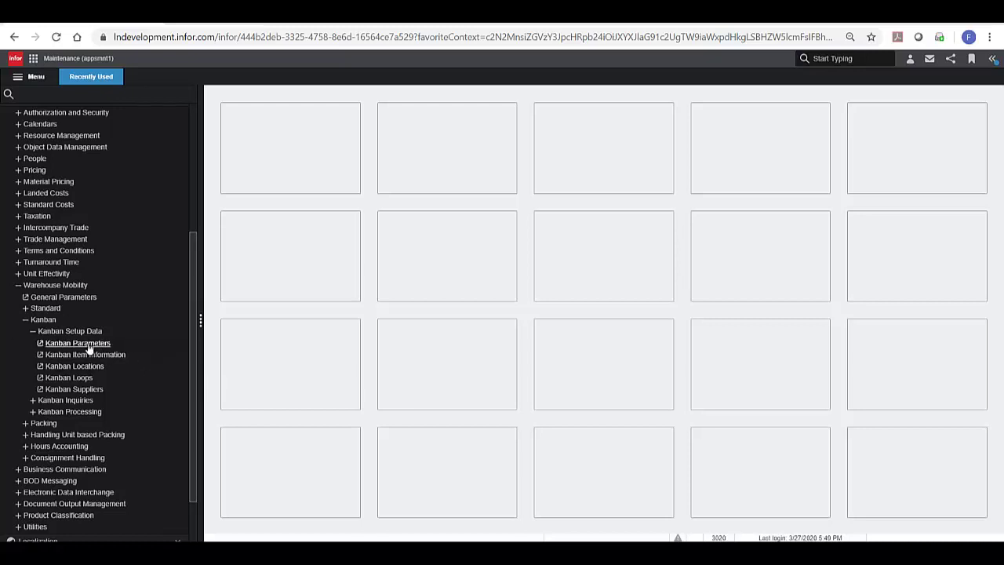
Open Warehouse Mobility General Parameters and the Actual parameter set record.
left_click(27, 321)
left_click(20, 320)
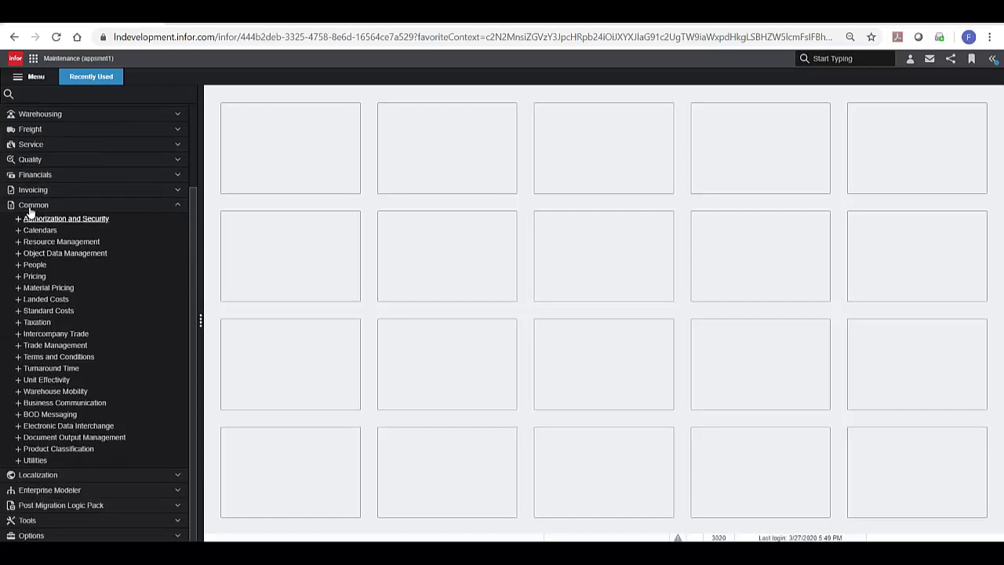
left_click(30, 205)
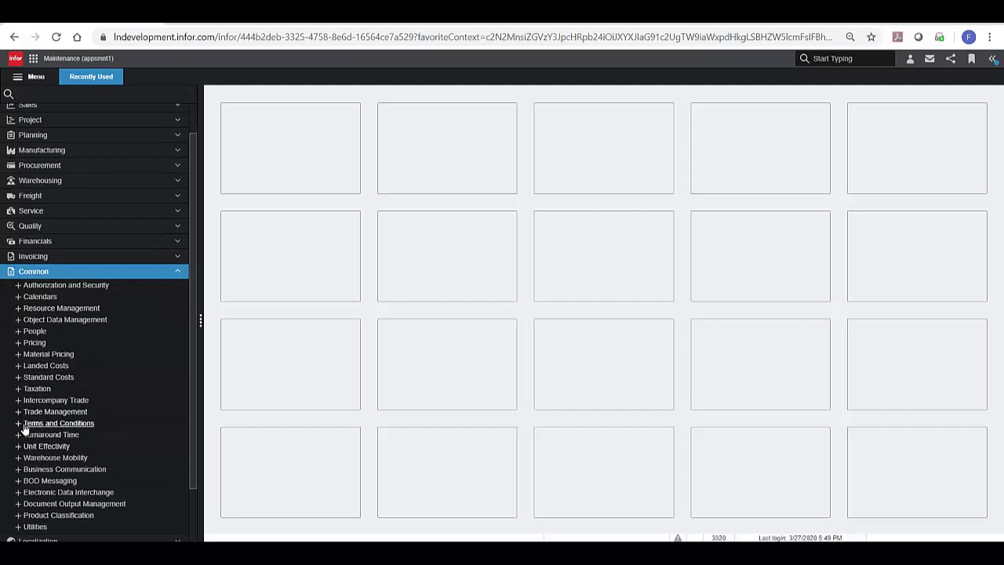
left_click(18, 457)
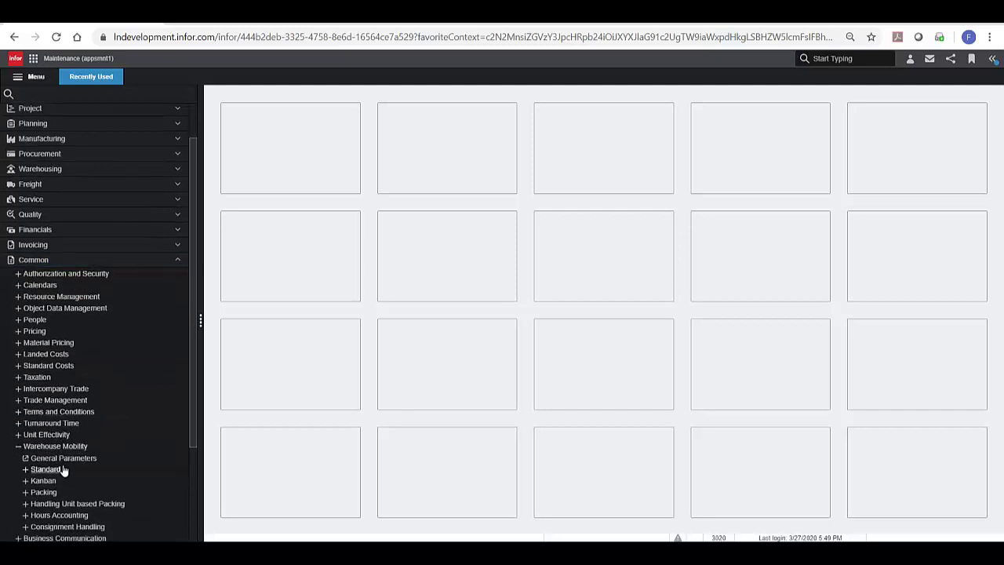
left_click(63, 458)
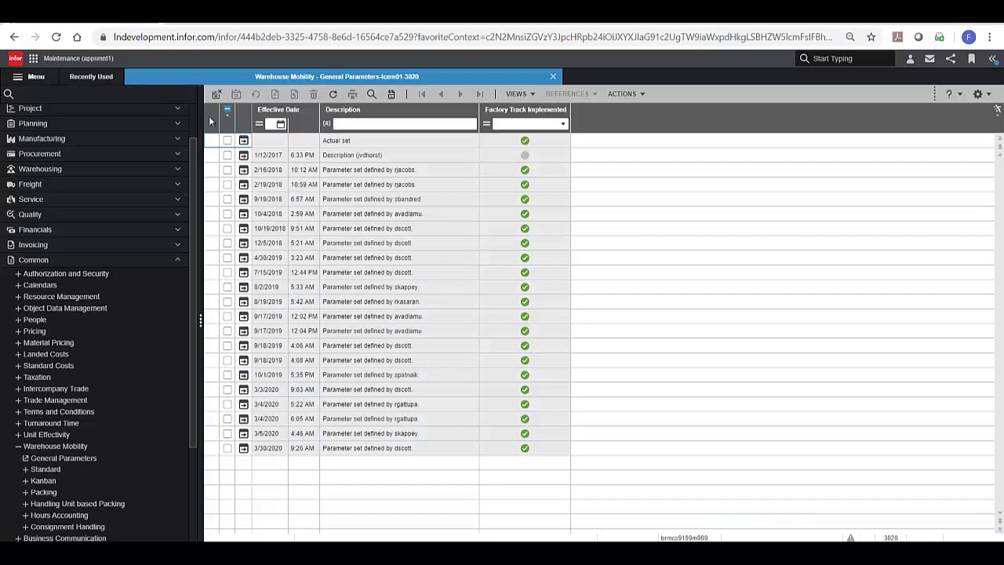
left_click(243, 141)
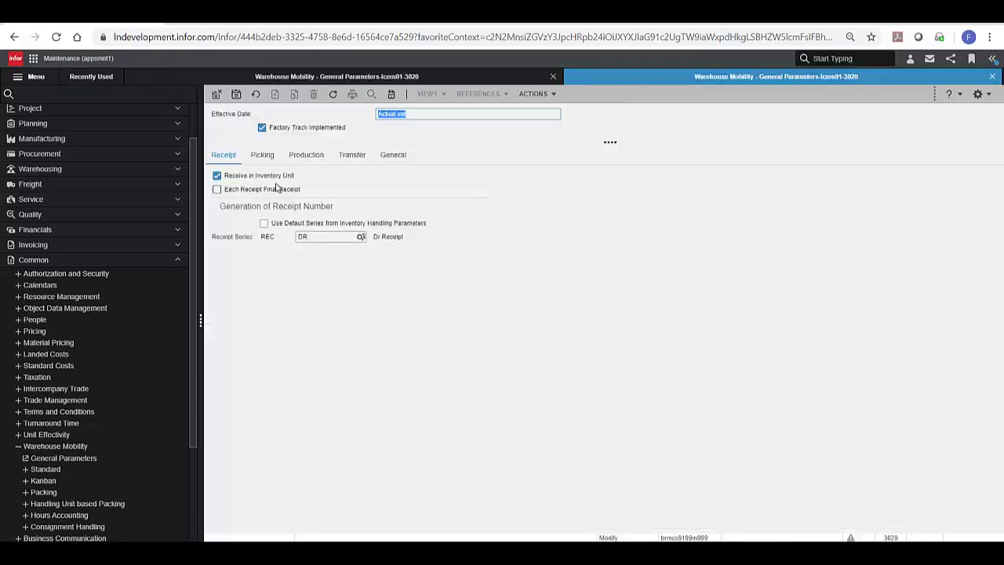
On the Picking tab, check stage location PICKED and picked zone PICKZONE.
left_click(262, 156)
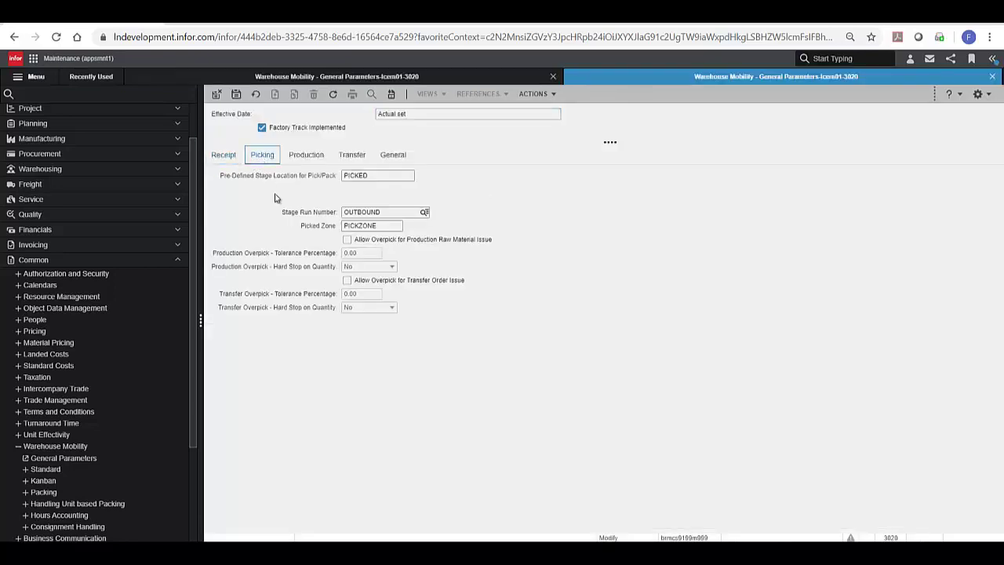
double_click(366, 176)
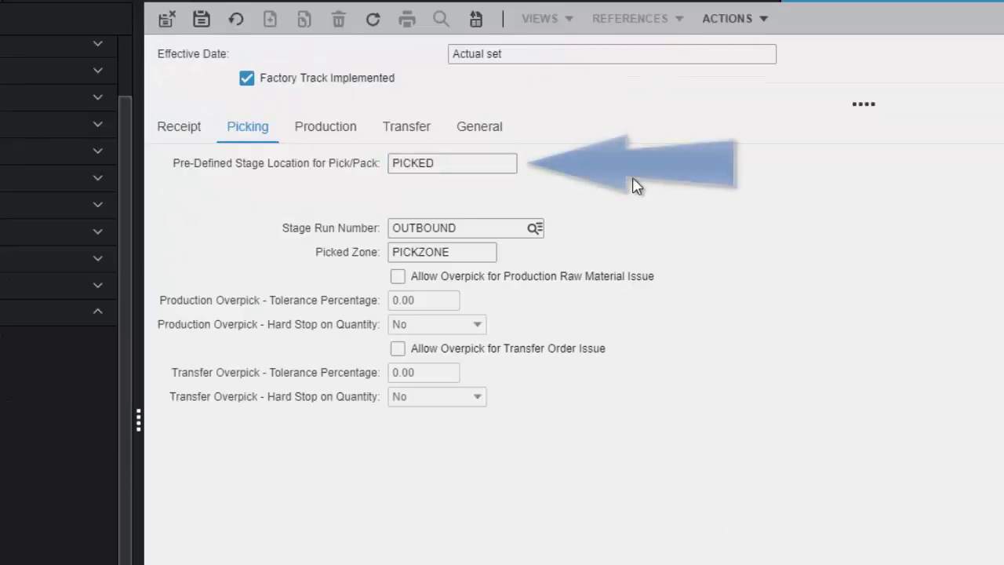
double_click(475, 251)
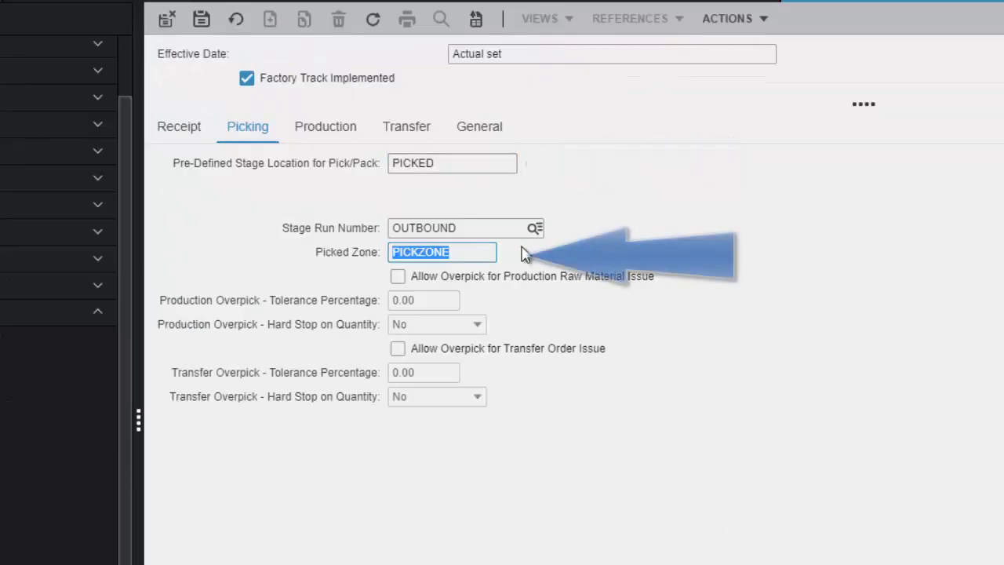
left_click(466, 169)
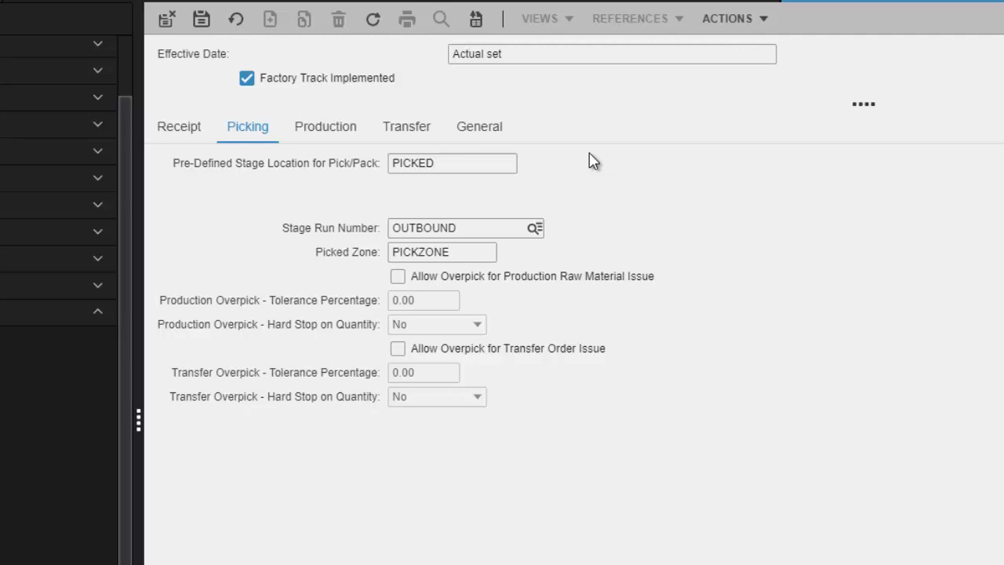
left_click(454, 166)
double_click(456, 167)
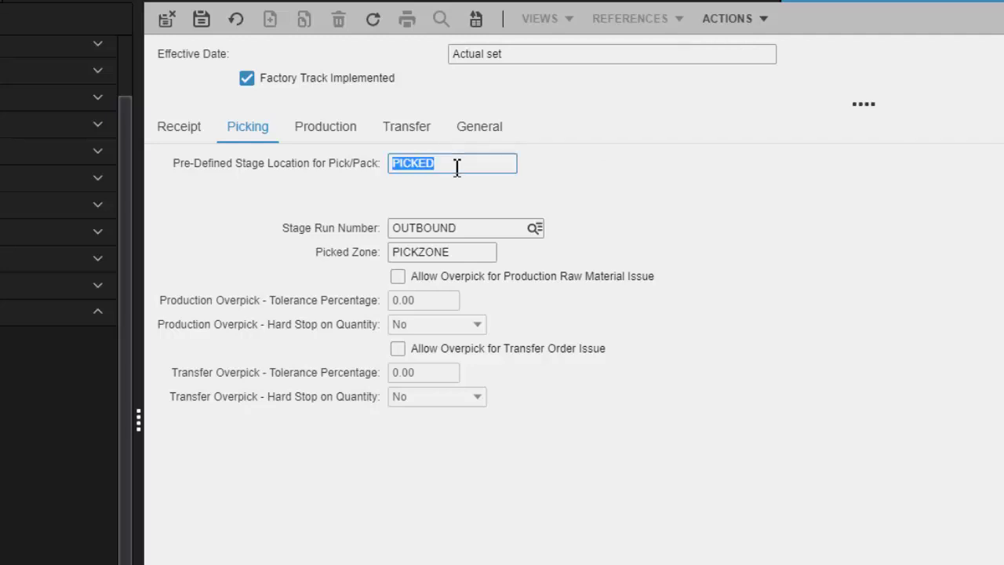
double_click(471, 255)
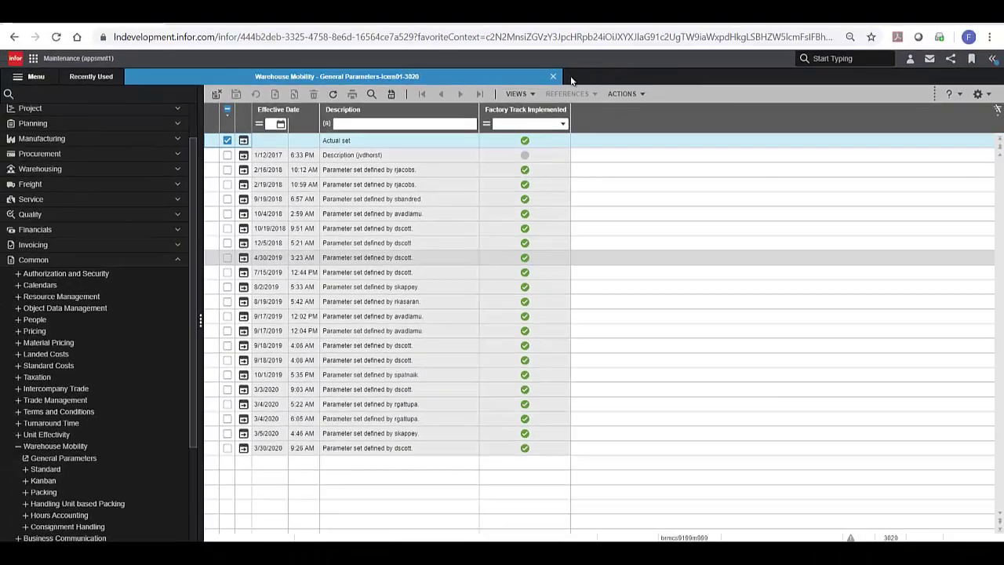
Open Warehouse 360 for warehouse FT7WM2 and check its single storage zone PICKZONE.
left_click(552, 76)
left_click(23, 261)
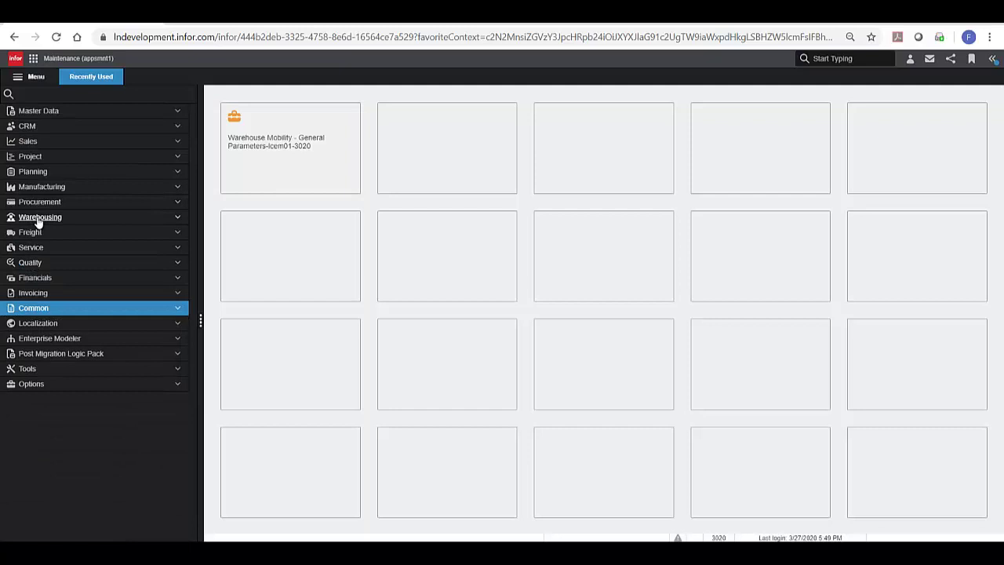
left_click(37, 218)
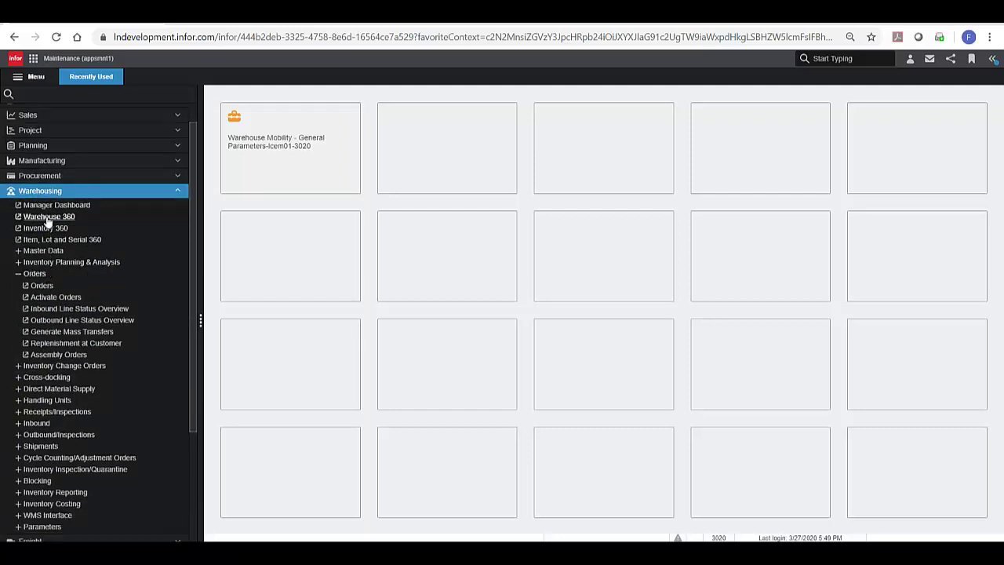
left_click(49, 217)
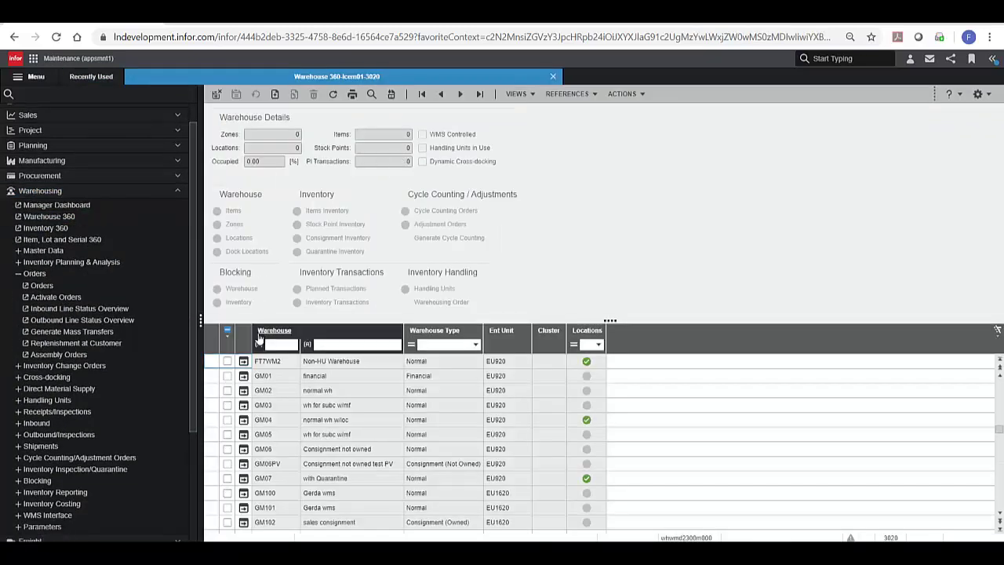
left_click(227, 361)
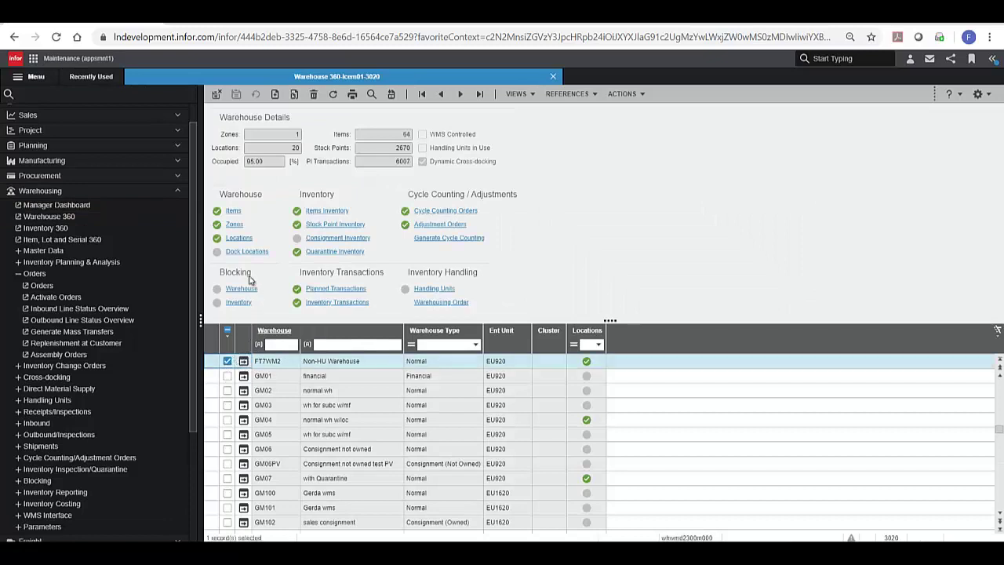
left_click(235, 225)
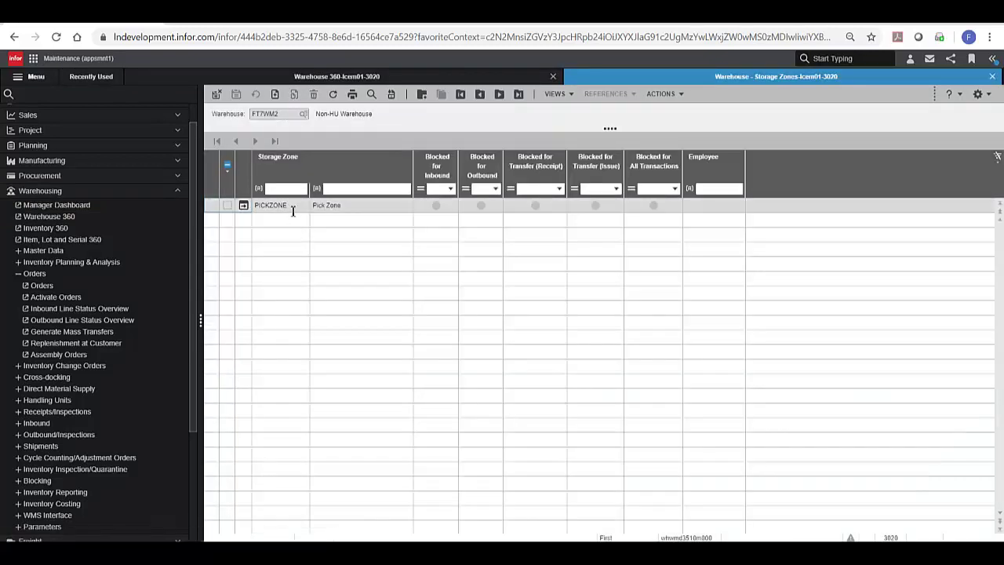
left_click(992, 76)
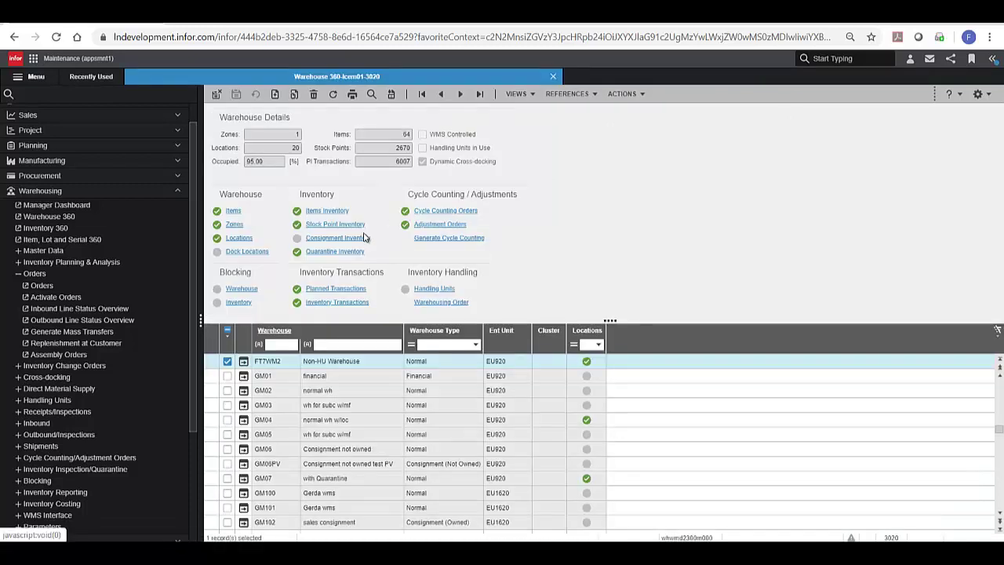
Review FT7WM2 location CART (description Cart, zone PICKZONE), then reopen its locations.
left_click(251, 238)
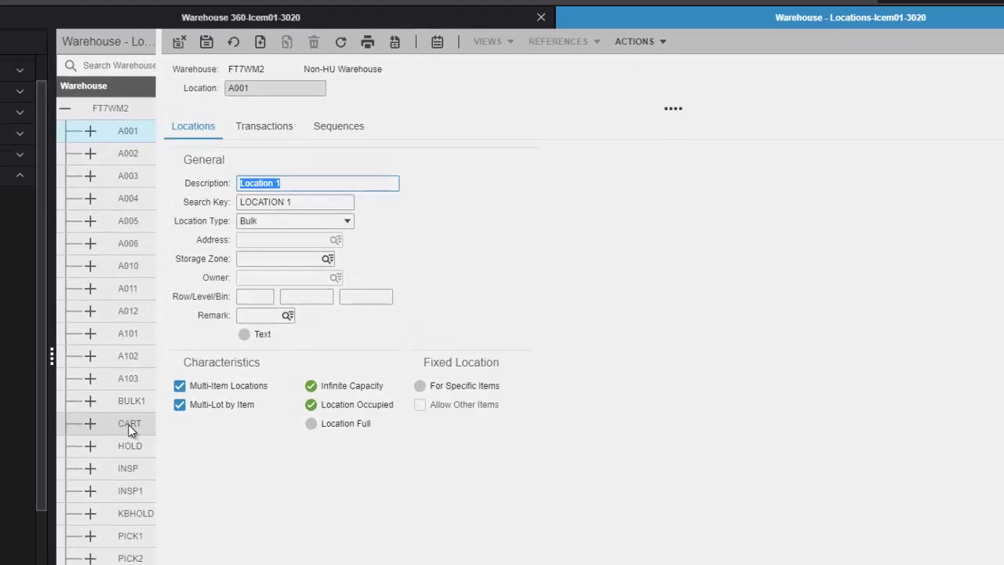
left_click(129, 430)
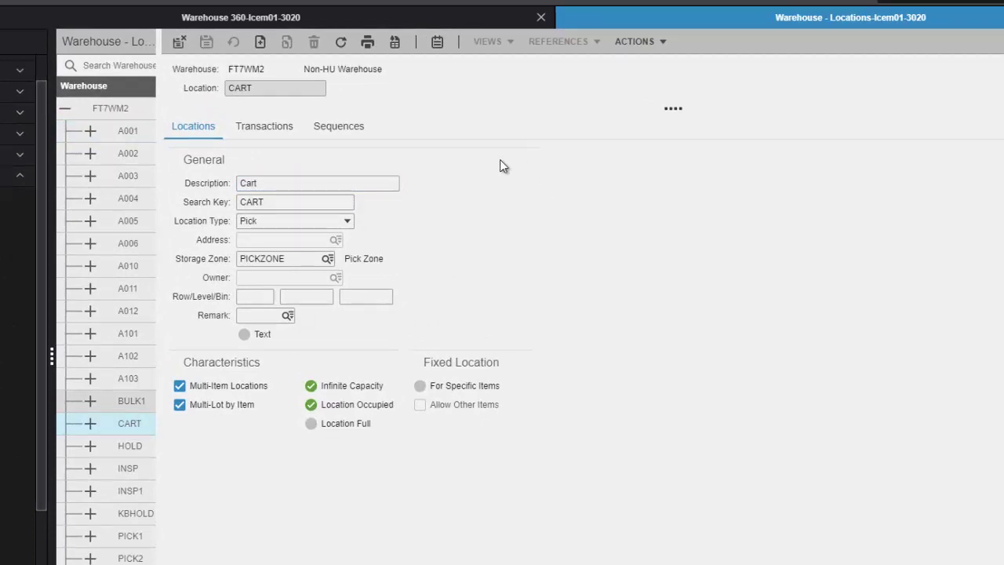
double_click(285, 183)
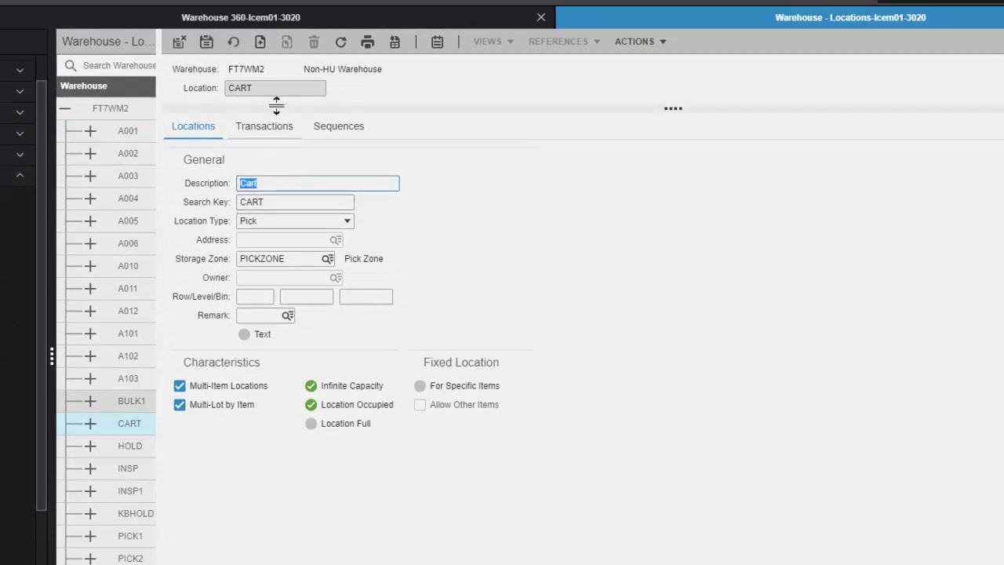
double_click(296, 258)
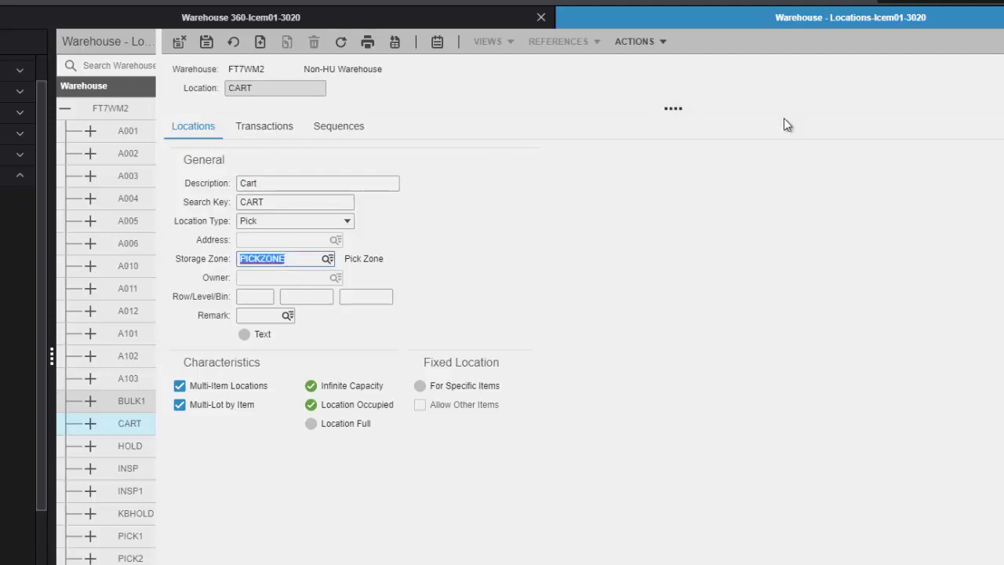
key("Escape")
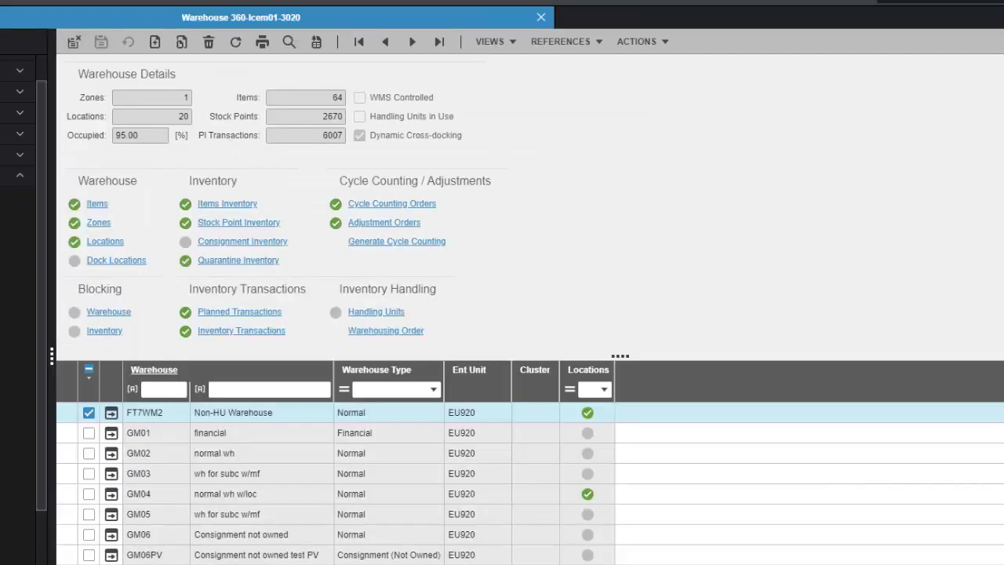
left_click(105, 242)
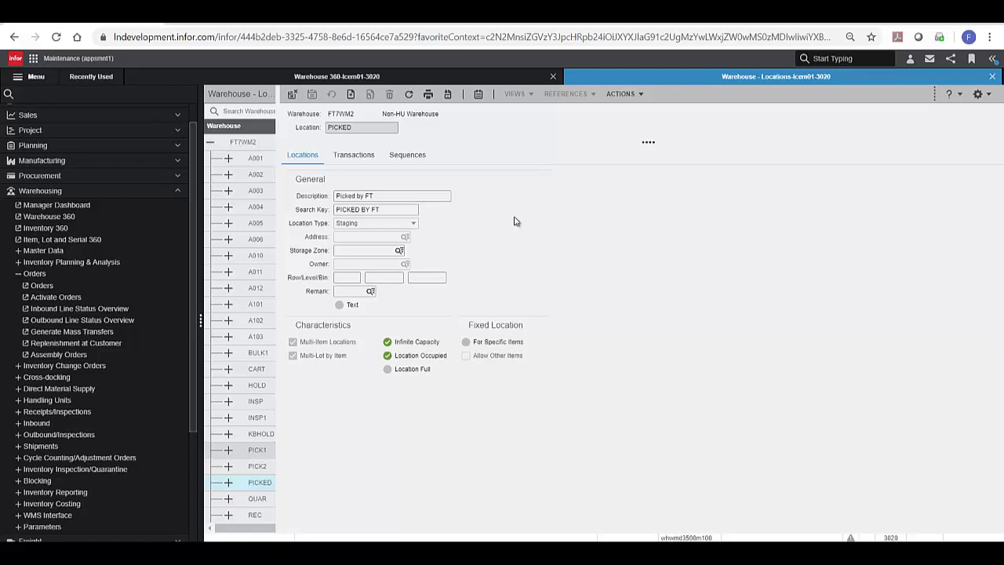
Close the warehouse sessions and open the Warehousing Order Types list.
left_click(991, 76)
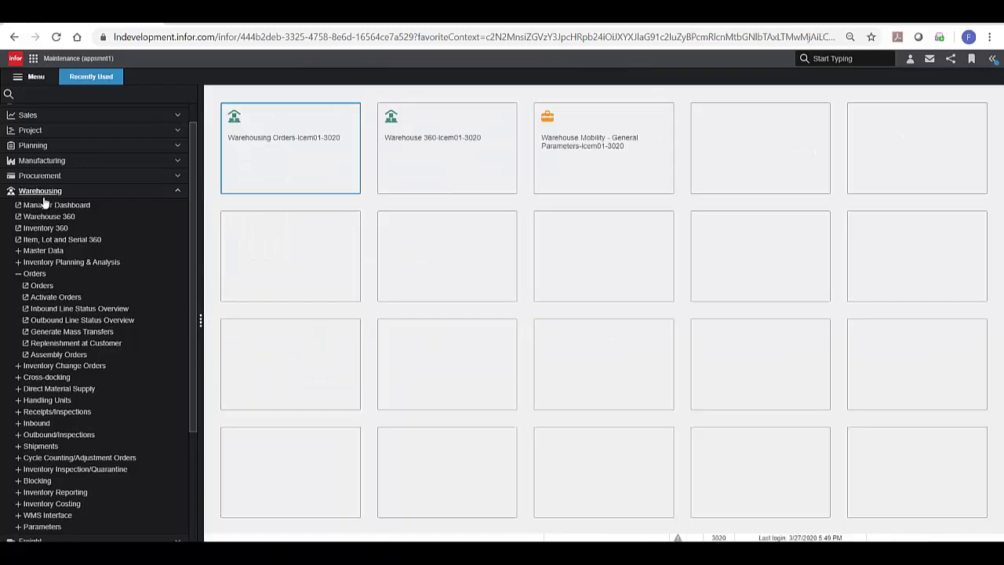
left_click(40, 190)
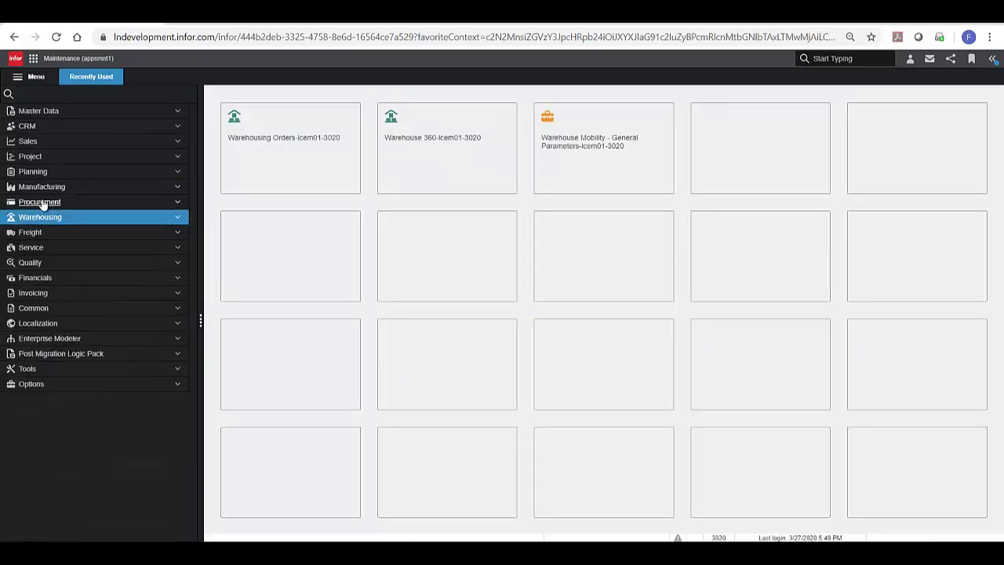
left_click(40, 218)
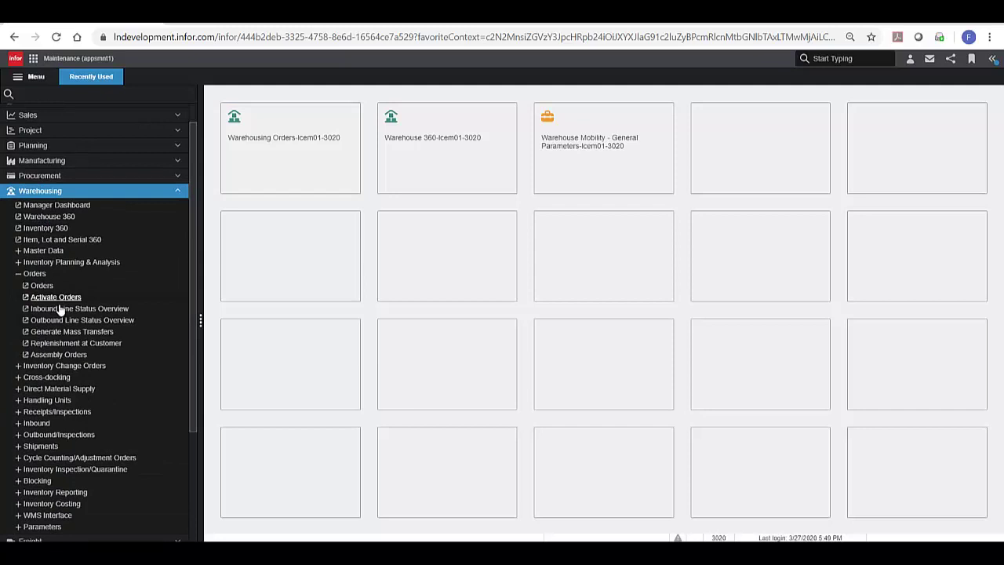
left_click(18, 274)
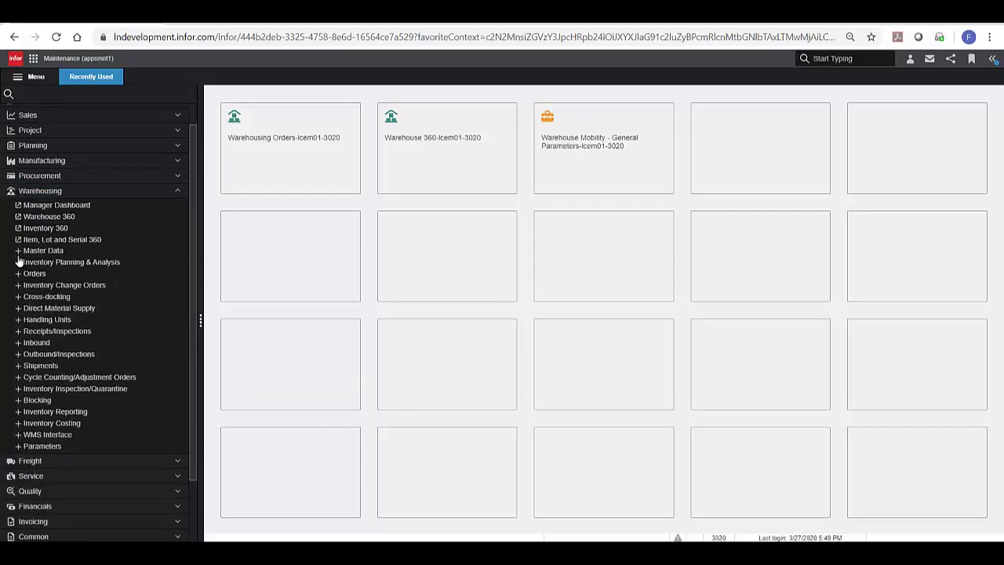
left_click(18, 251)
left_click(51, 297)
left_click(59, 320)
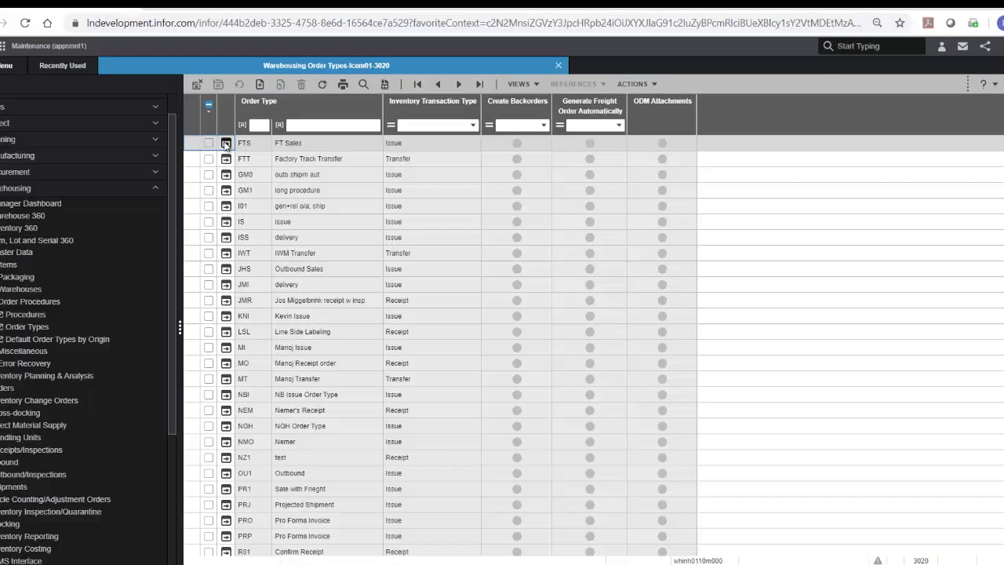
Review the FTS (FT Sales) order type's shipment and outbound advice activities.
left_click(226, 143)
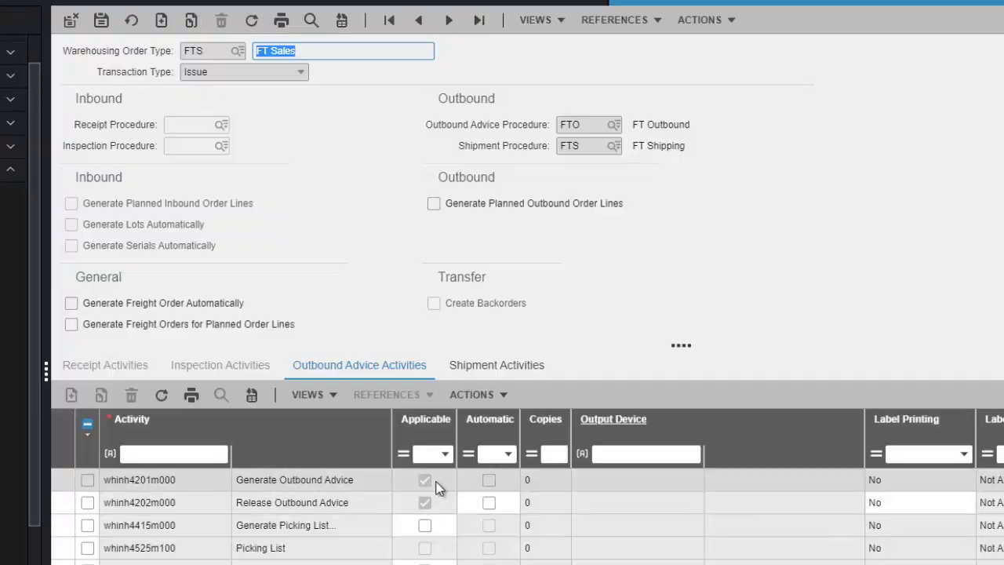
left_click(484, 365)
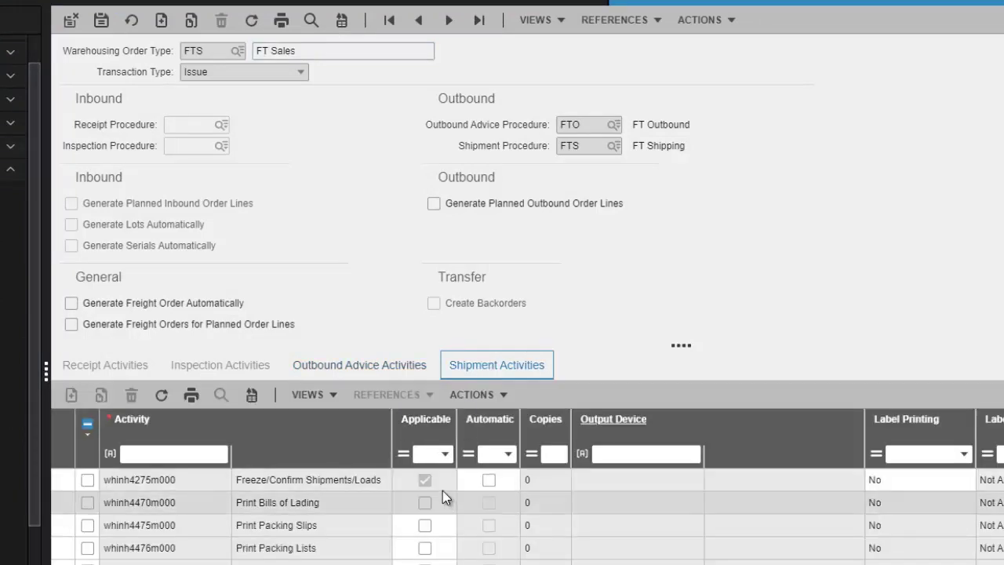
left_click(380, 367)
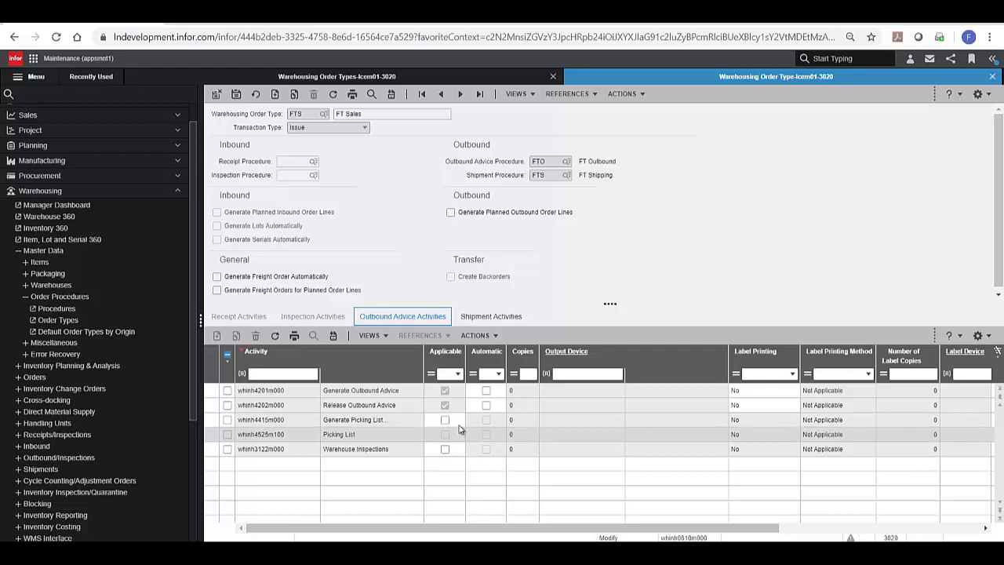
left_click(991, 76)
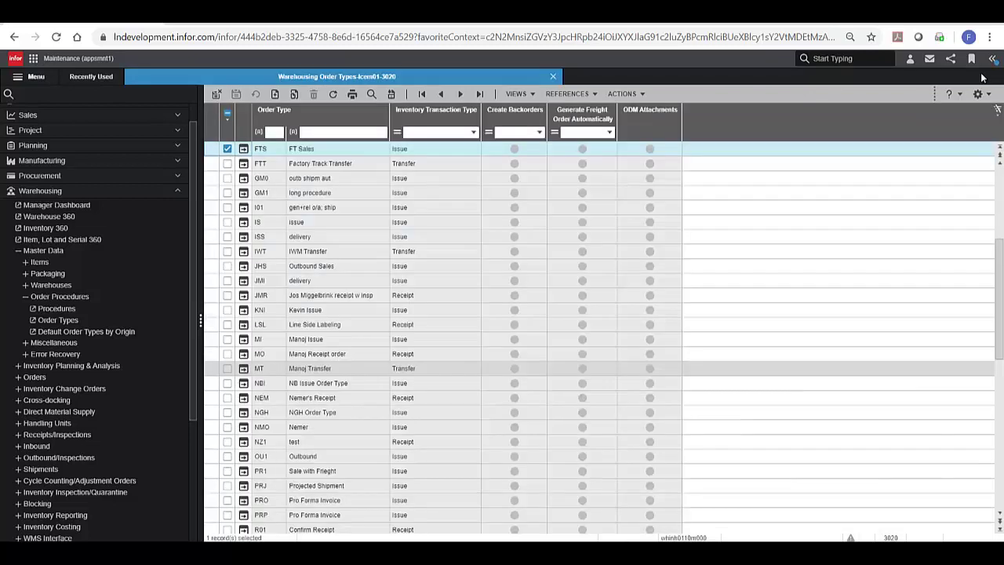
Open warehouse order WH0000253 and mark outbound line 10 for item FTWM02.
left_click(552, 76)
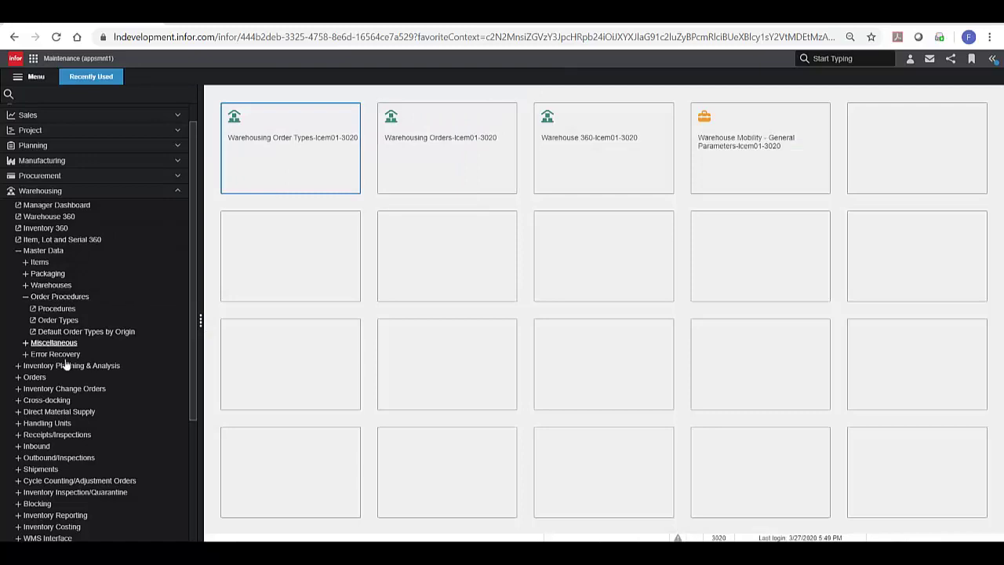
left_click(18, 377)
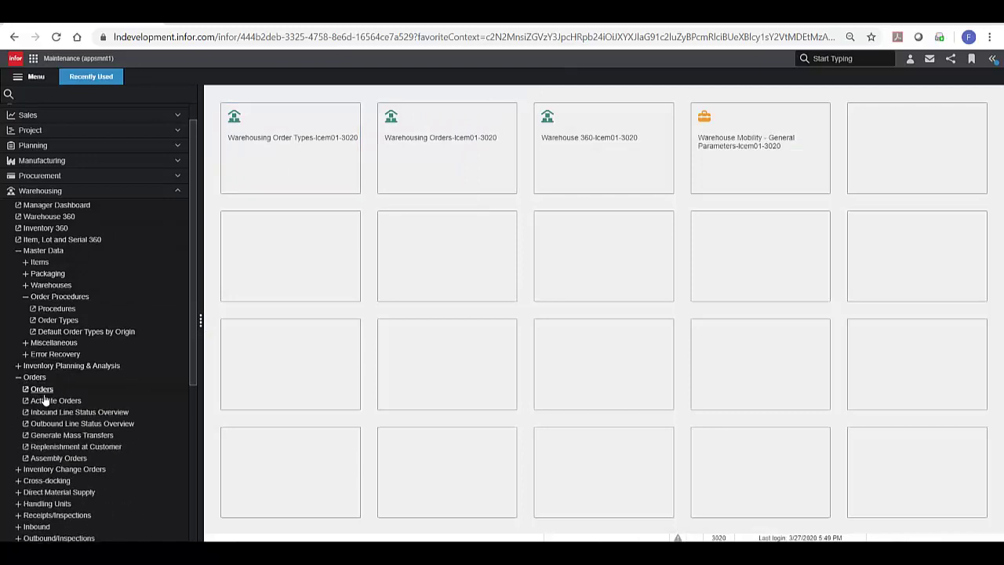
left_click(40, 388)
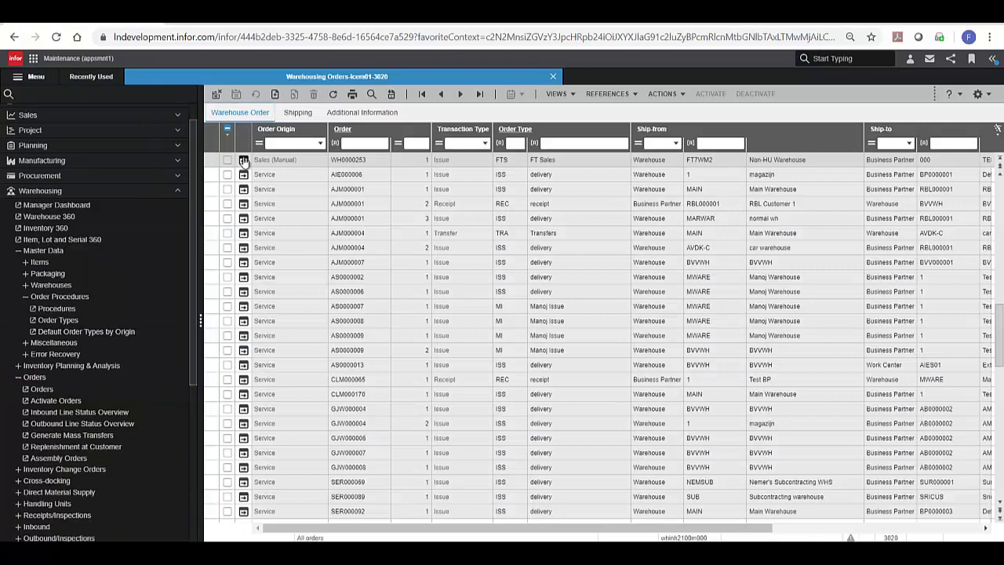
left_click(244, 160)
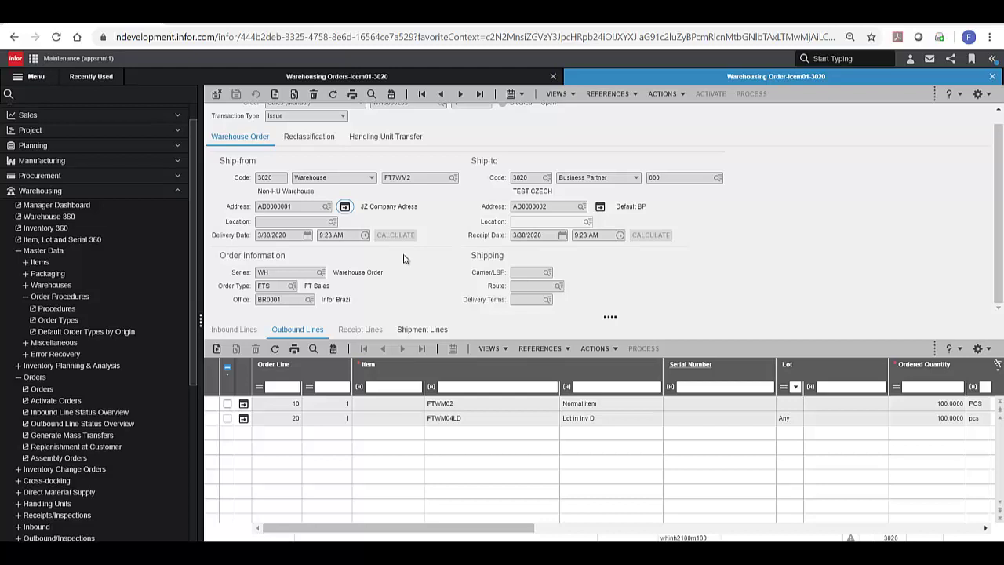
scroll(386, 165, "up", 1)
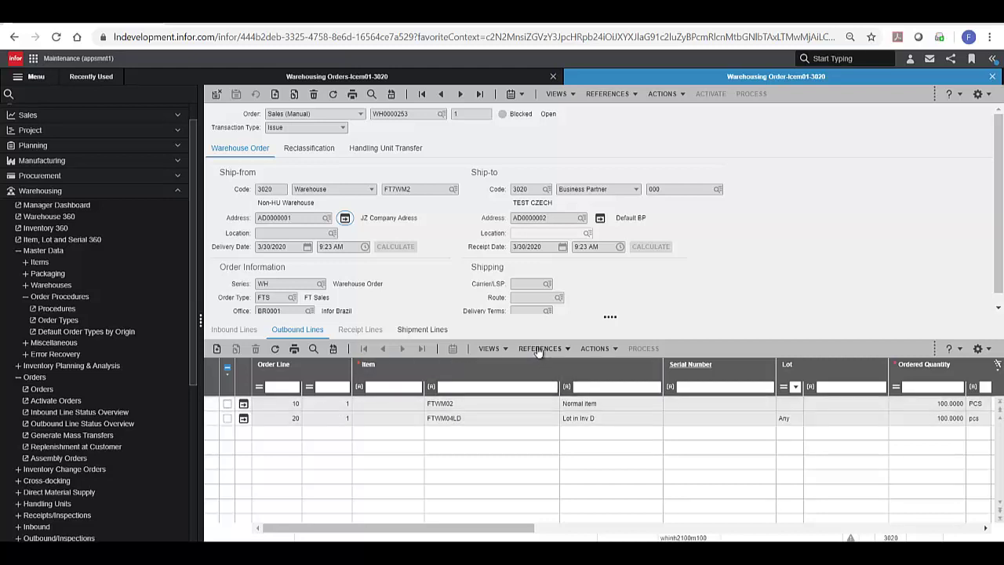
left_click(226, 403)
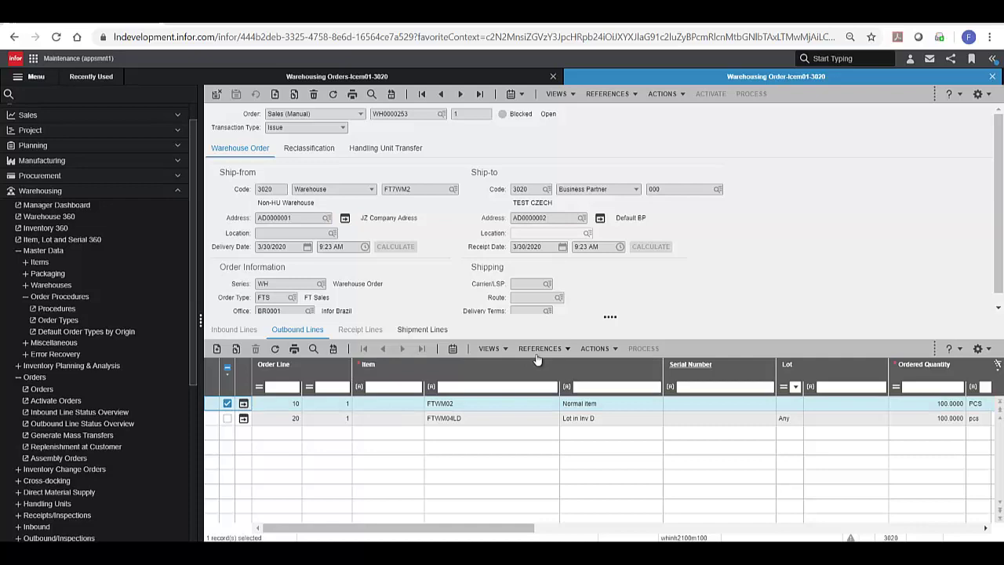
left_click(544, 351)
Review outbound advice for lines 10 and 20 (56/44 split), then close the order tabs.
left_click(566, 161)
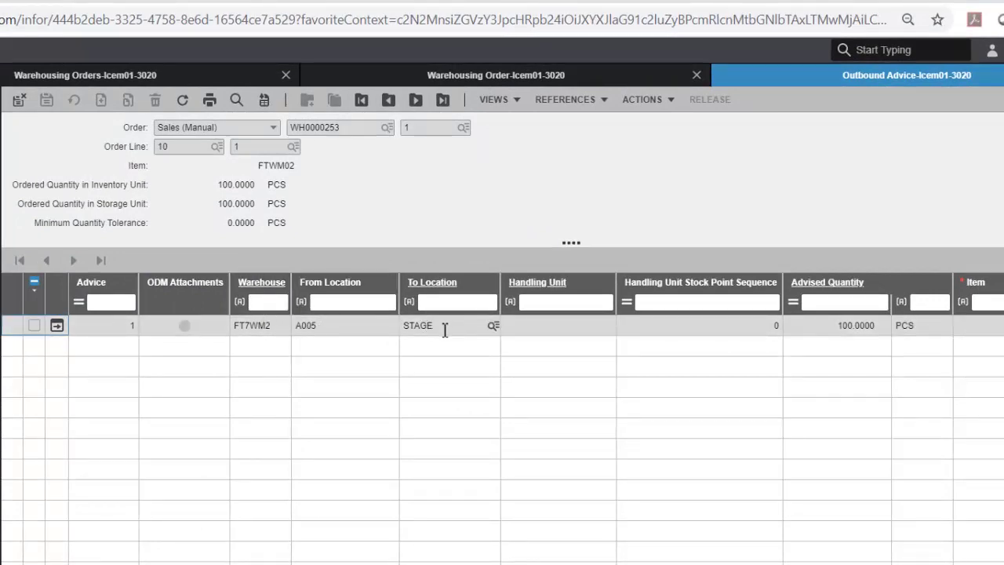
left_click(416, 100)
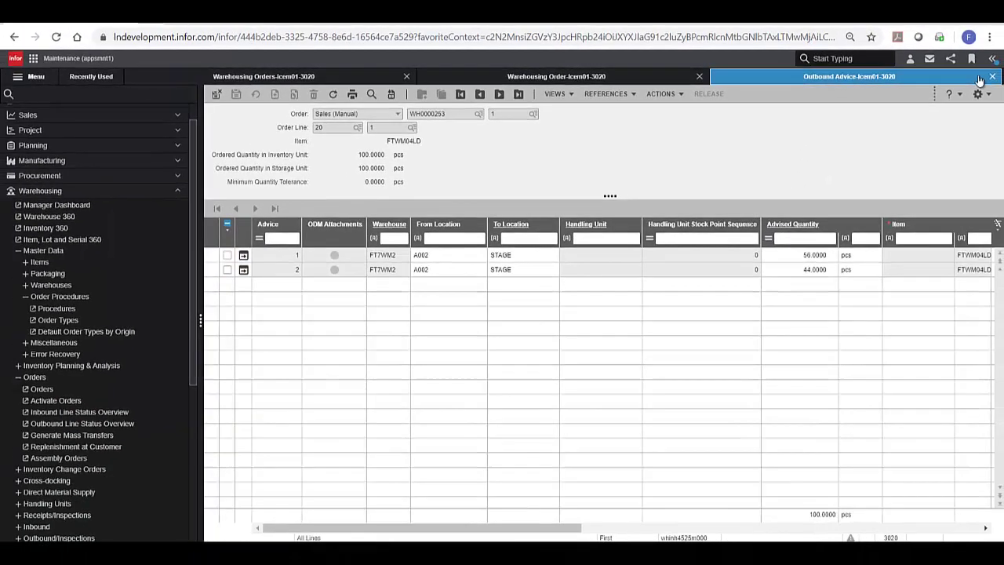
left_click(991, 76)
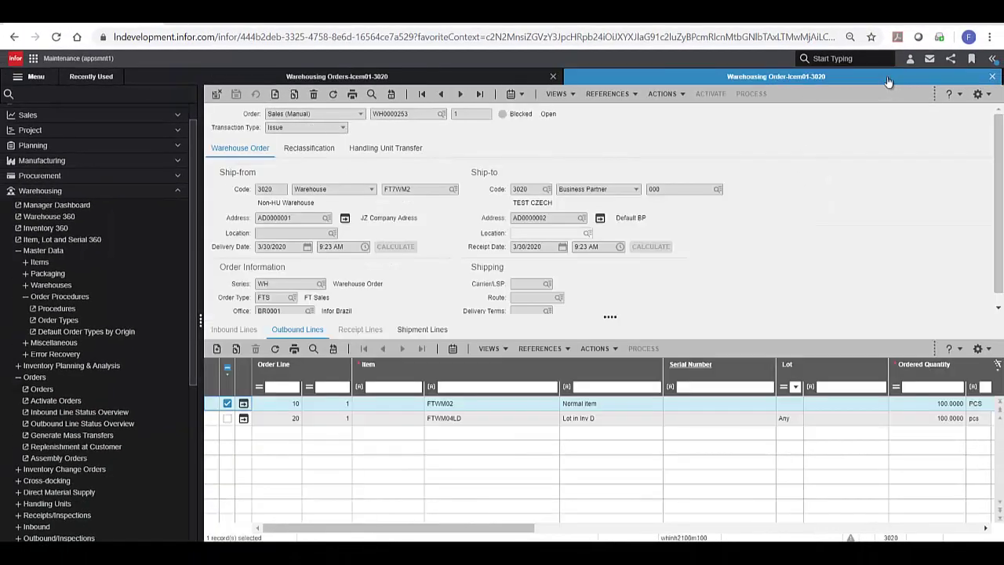
left_click(992, 76)
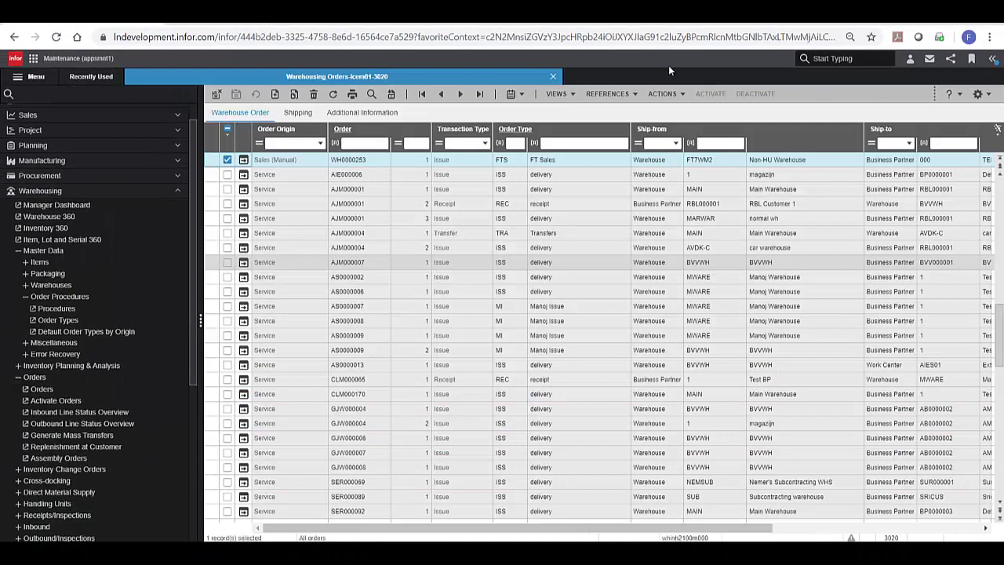
left_click(553, 76)
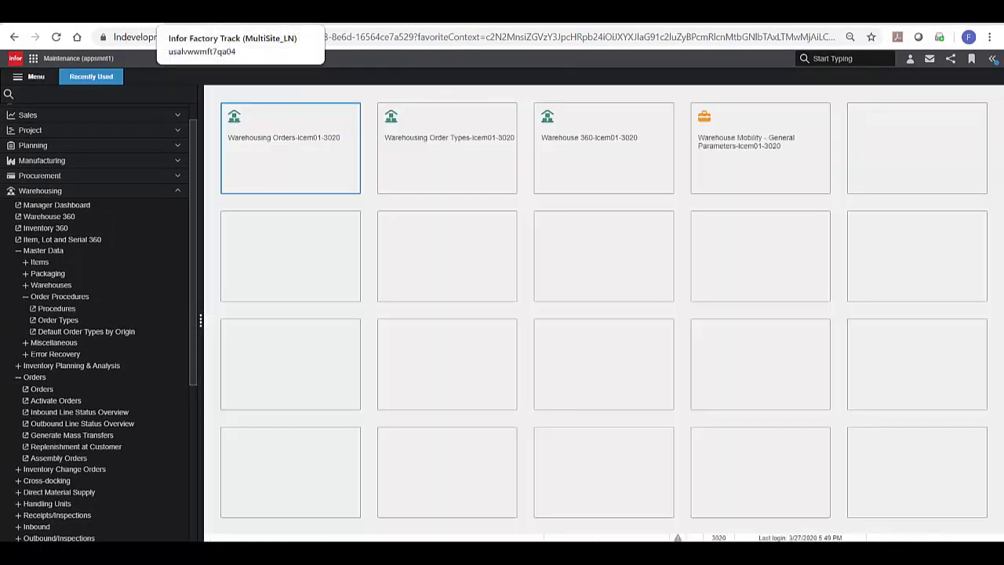
Switch to Factory Track and scroll the Explorer to Configuration > Parameters.
left_click(235, 11)
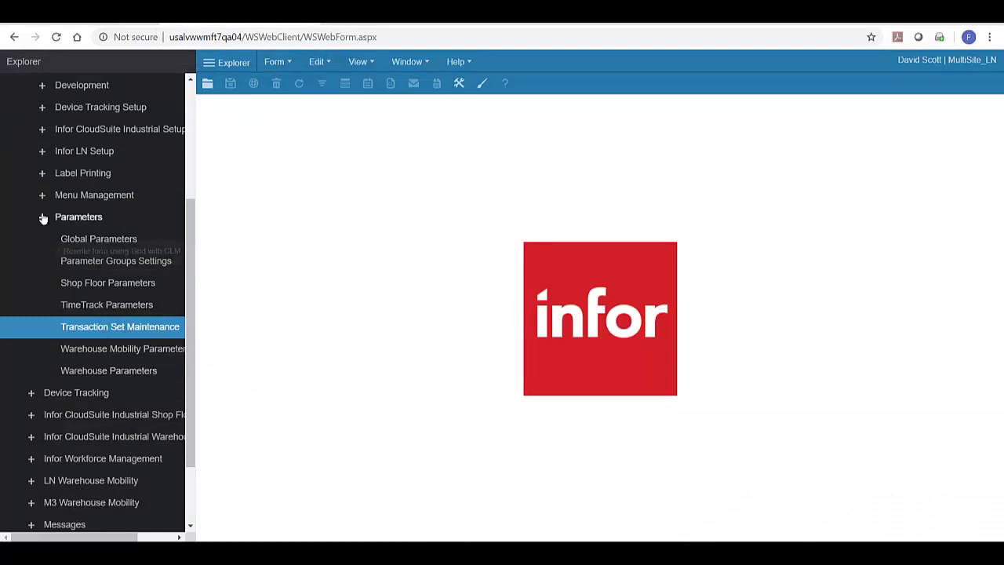
left_click(192, 180)
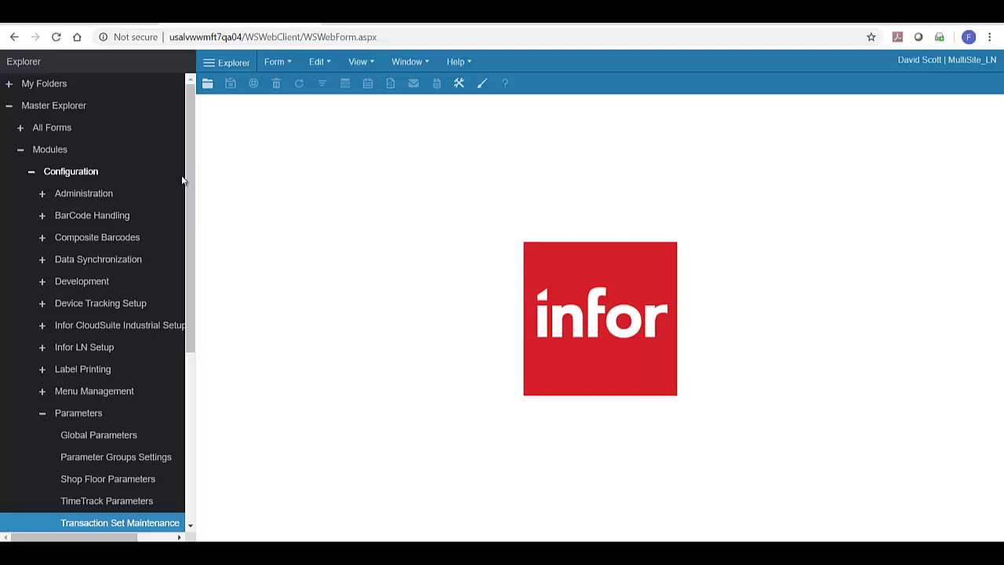
left_click_drag(191, 180, 188, 301)
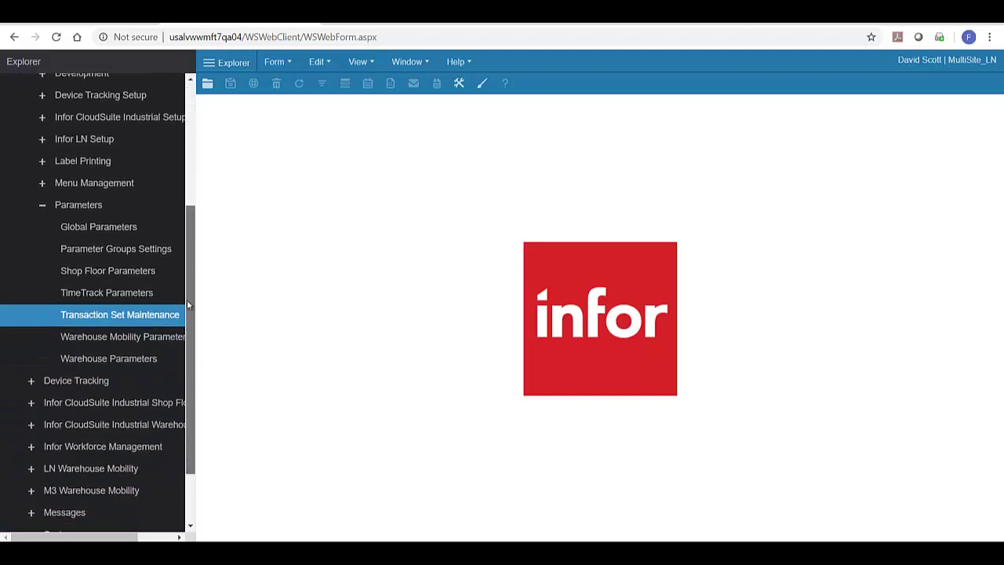
Show Picking's order type parameters in Transaction Set Maintenance: cart CART, stage PICKED.
double_click(125, 313)
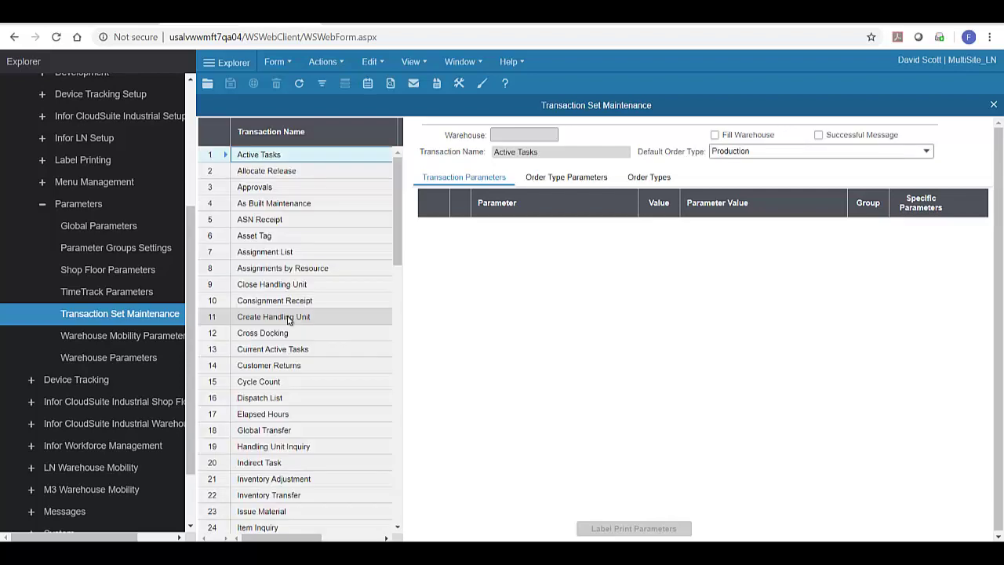
scroll(290, 319, "down", 10)
left_click(306, 363)
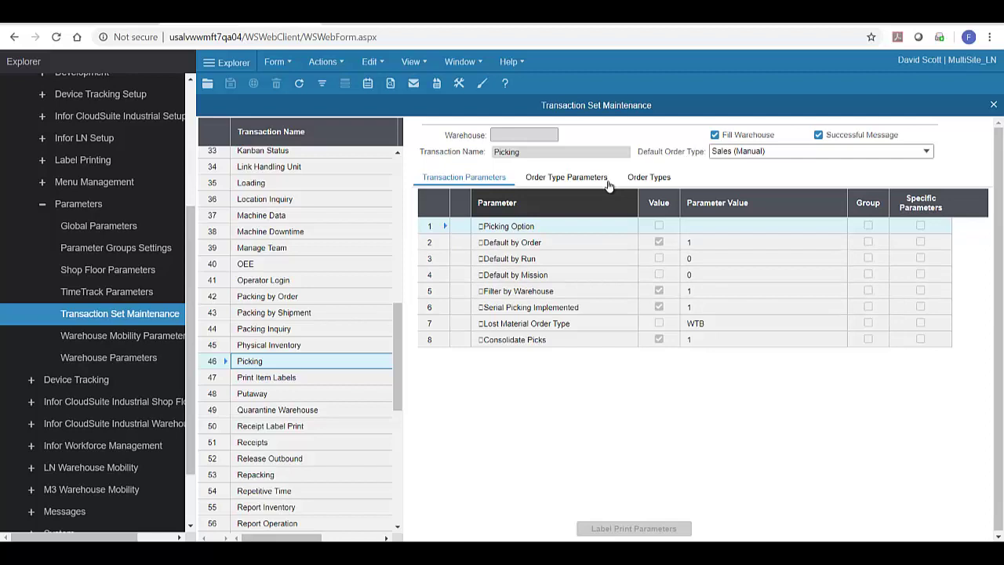
left_click(565, 178)
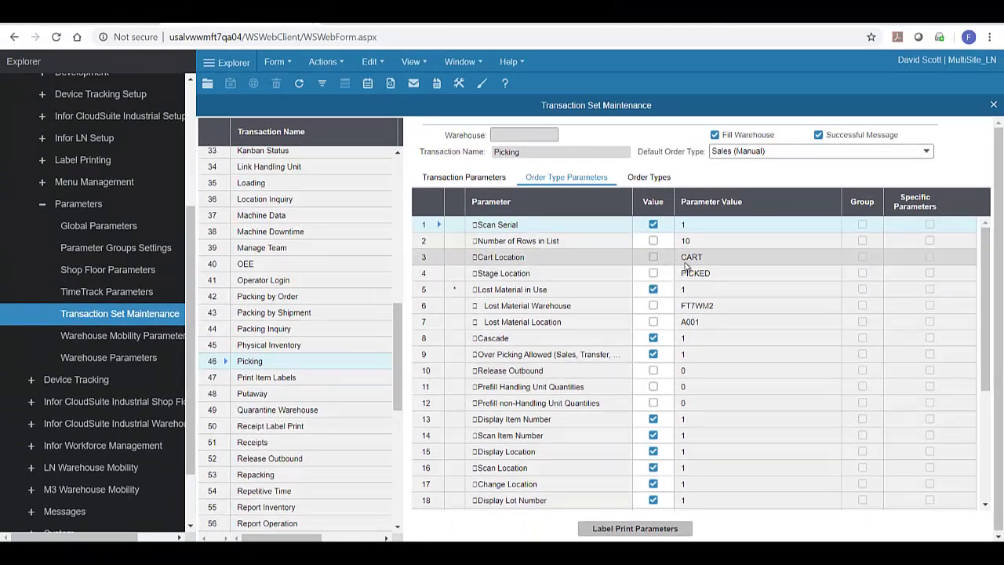
Open the Main Menu form by name and start the Picking transaction.
left_click(274, 62)
left_click(282, 81)
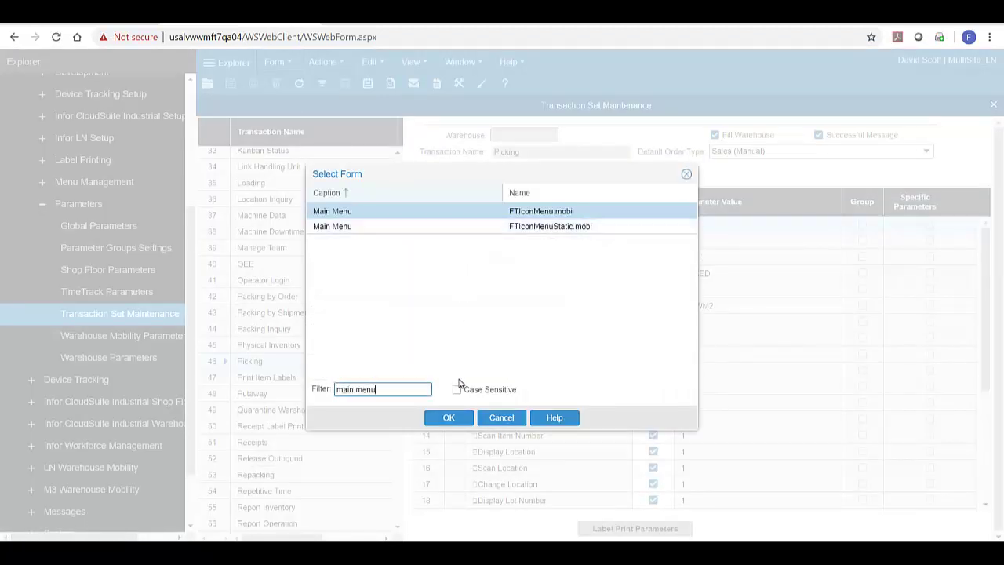
left_click(448, 417)
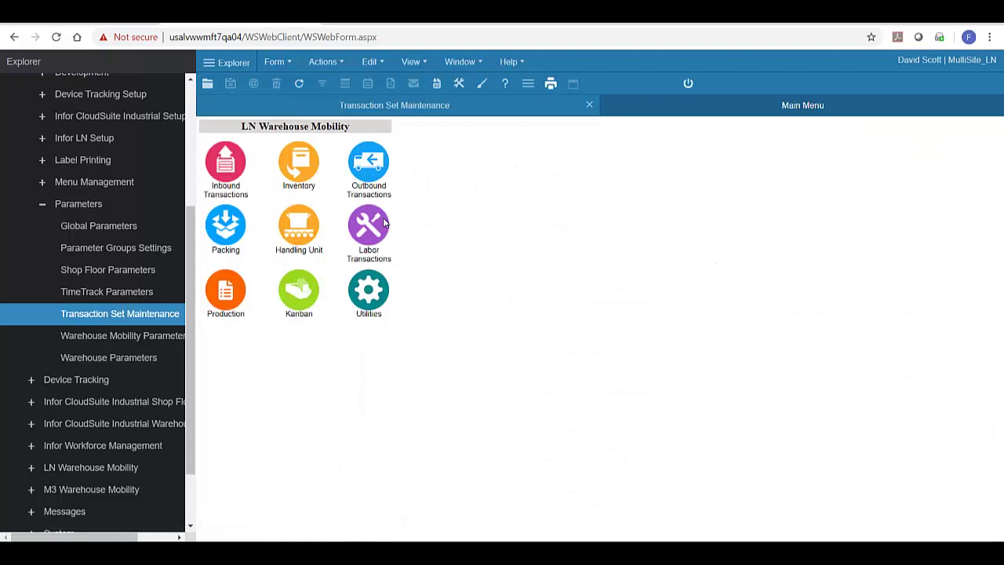
left_click(224, 160)
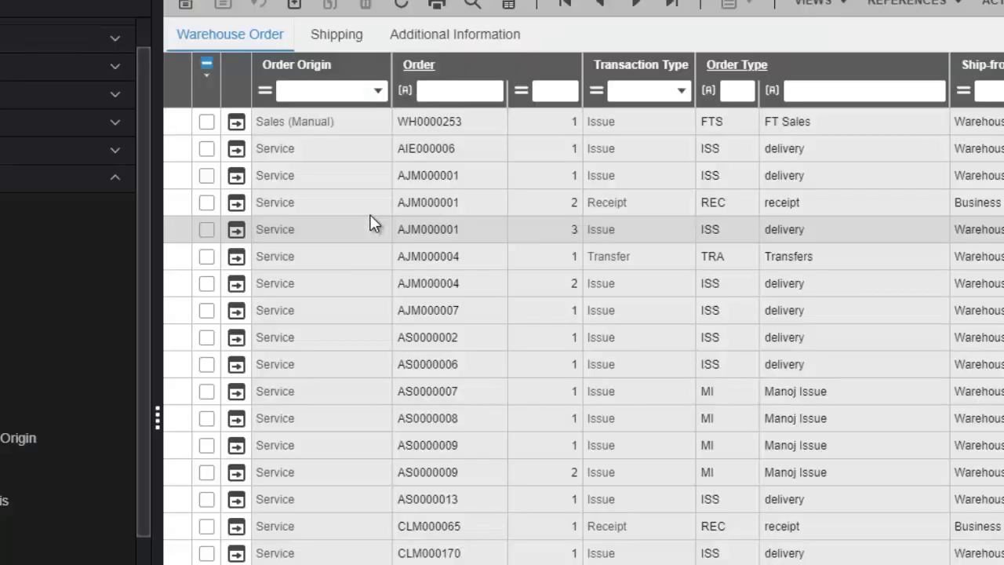
Copy order number WH0000253 from LN and paste it into the Order field.
left_click_drag(463, 121, 406, 128)
right_click(411, 127)
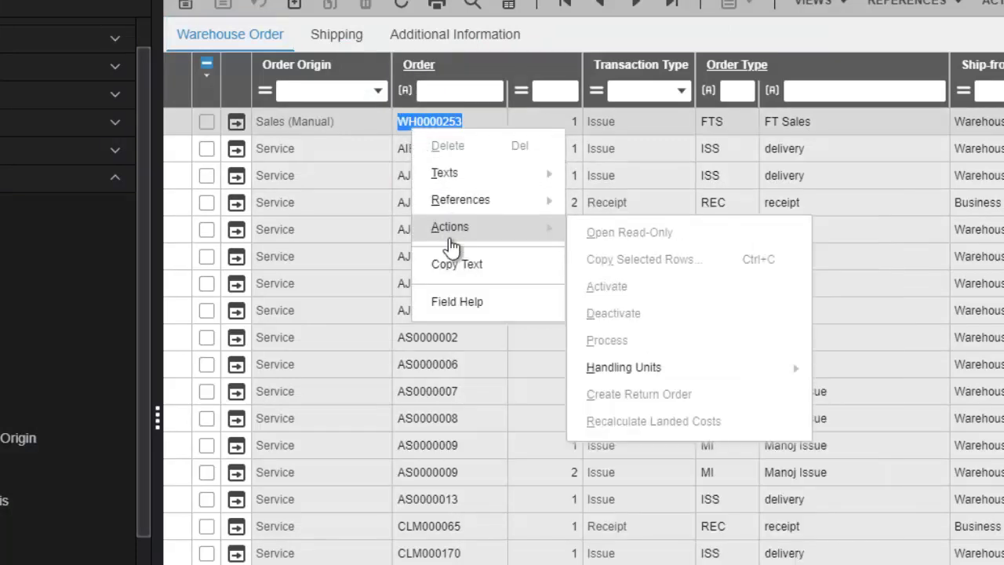
left_click(451, 264)
key("alt+Tab")
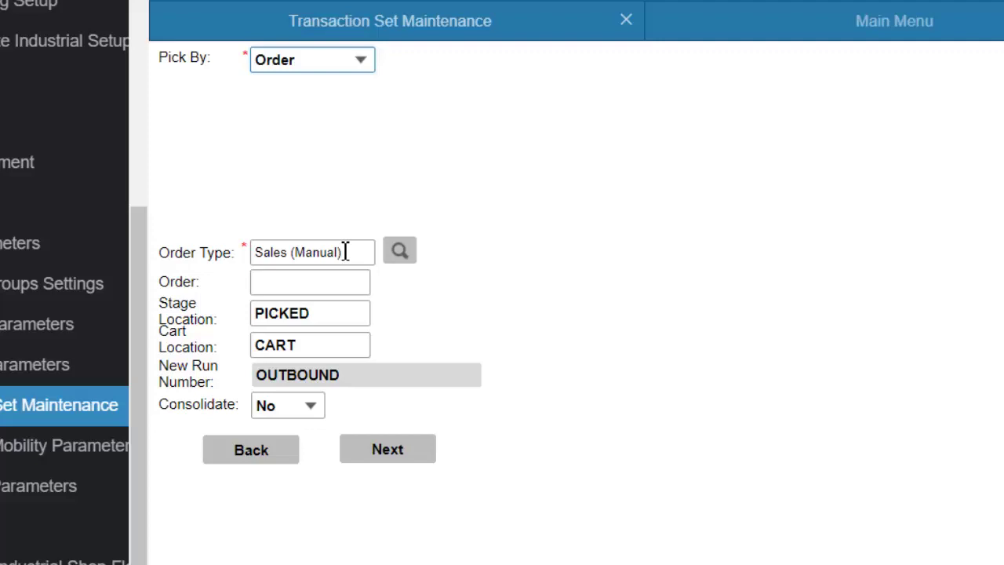
left_click(325, 283)
key("ctrl+v")
key("Tab")
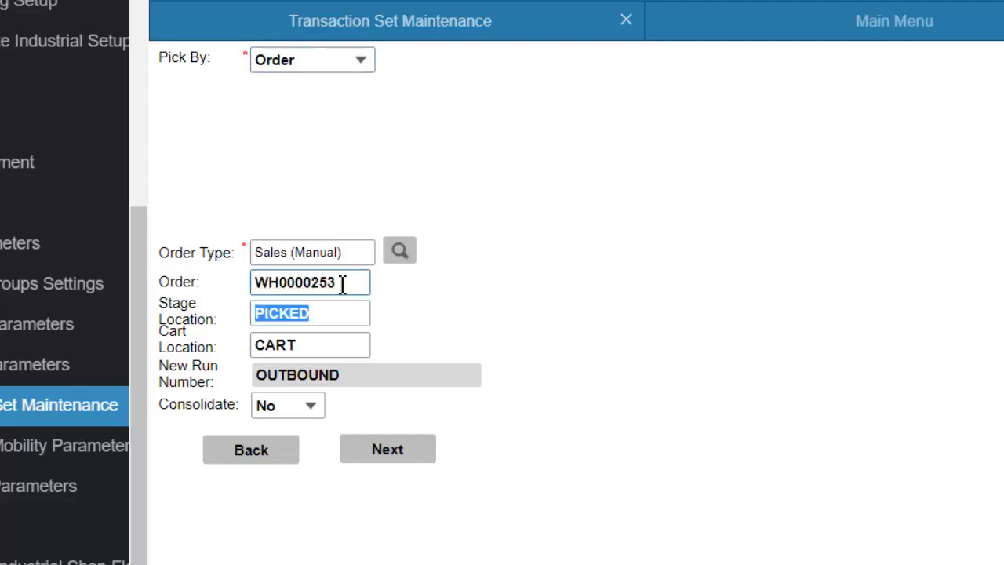
Load WH0000253's picks and scroll through the three: FTWM04LD 56 and 44, FTWM02 100.
left_click(407, 455)
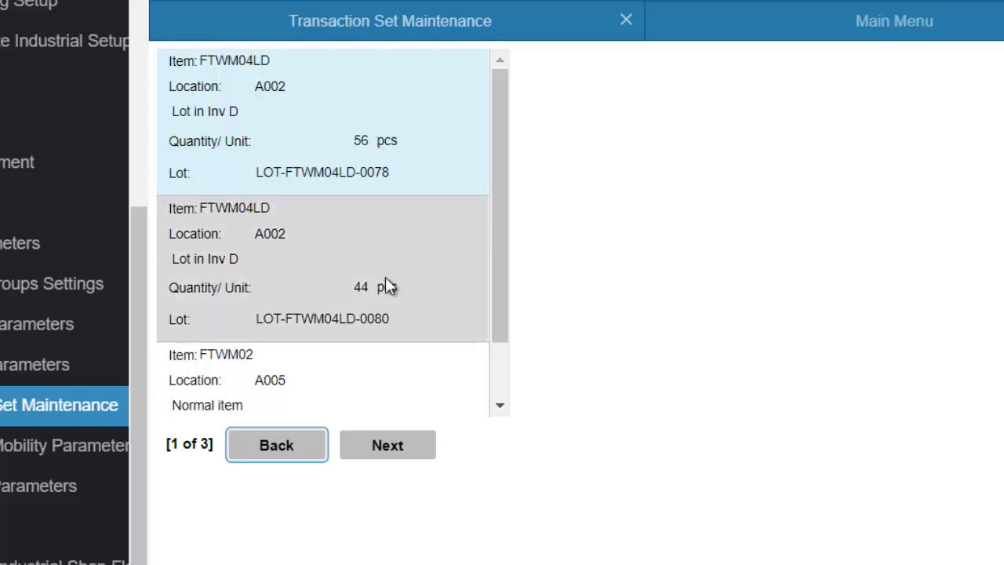
left_click_drag(510, 305, 506, 379)
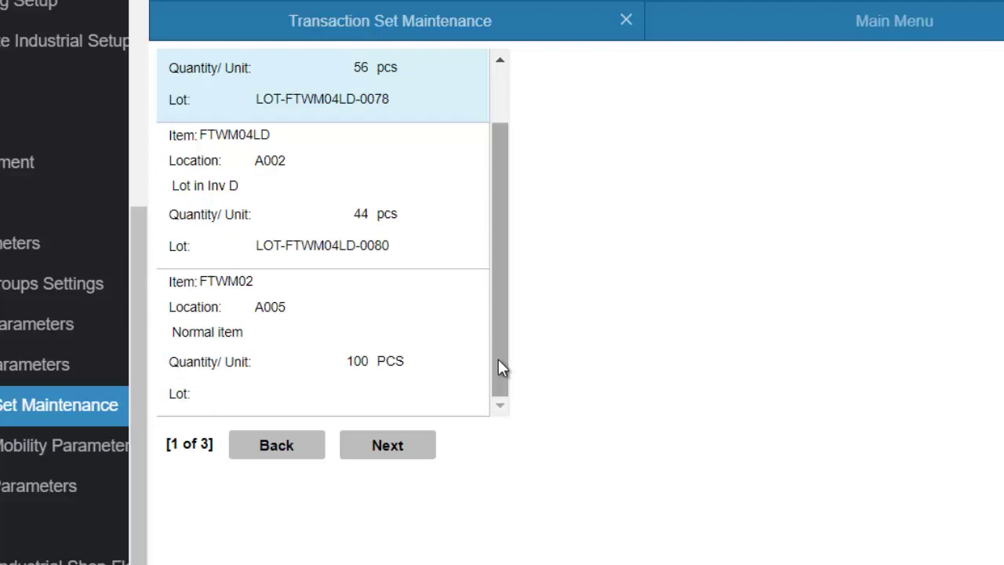
left_click_drag(500, 359, 520, 227)
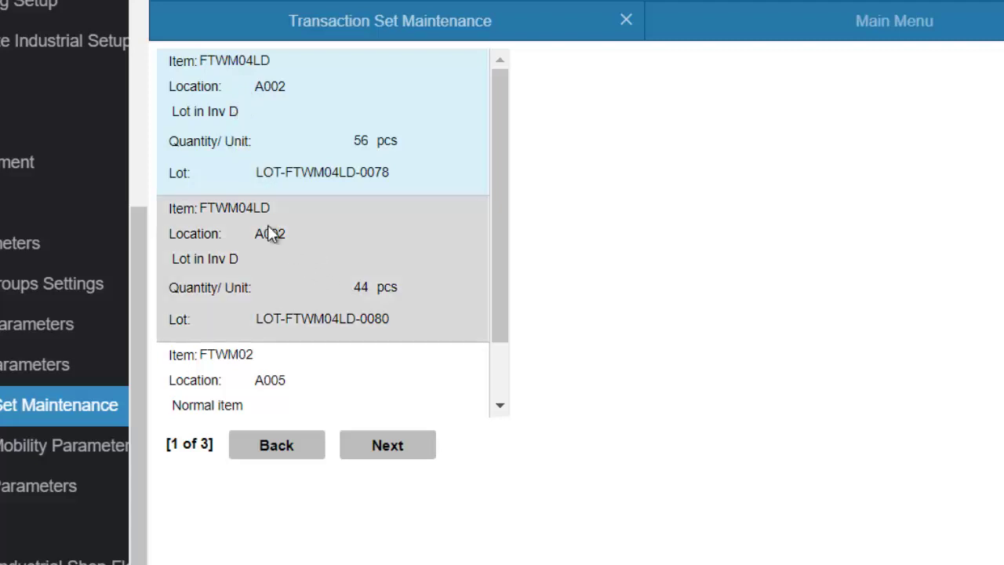
Post the 56 pcs pick of FTWM04LD from lot LOT-FTWM04LD-0078 at location A002.
left_click(407, 443)
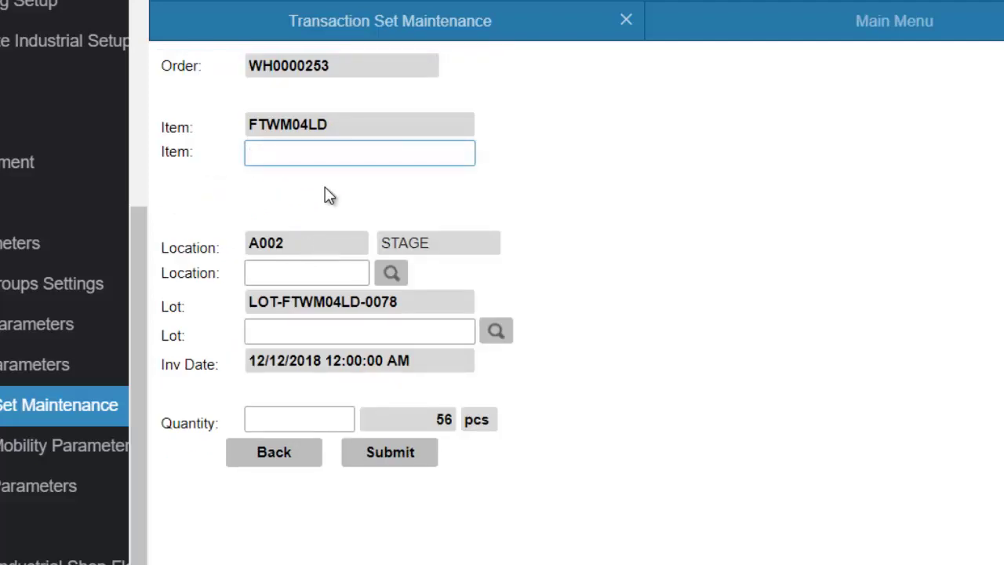
type("FTWM04LD")
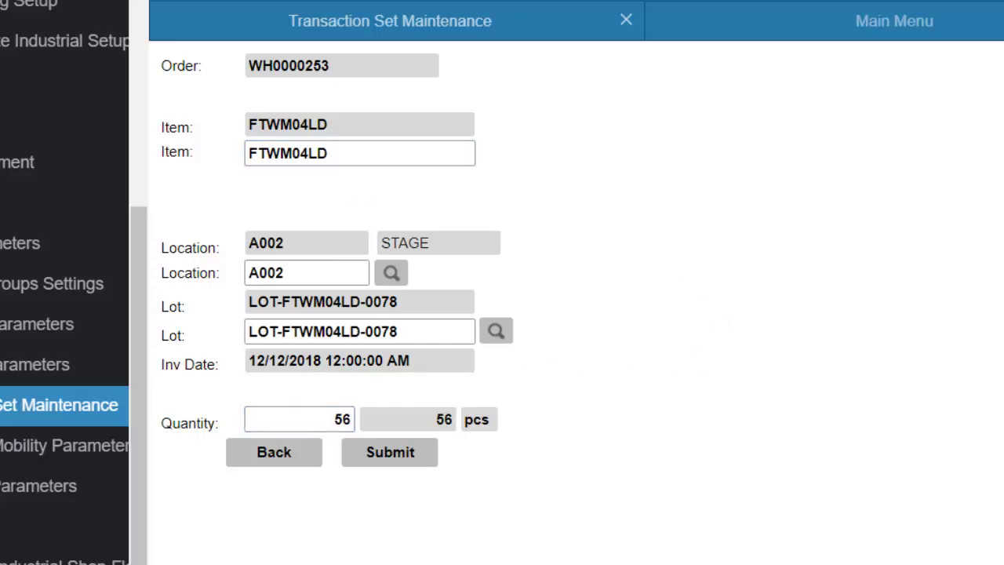
left_click(497, 32)
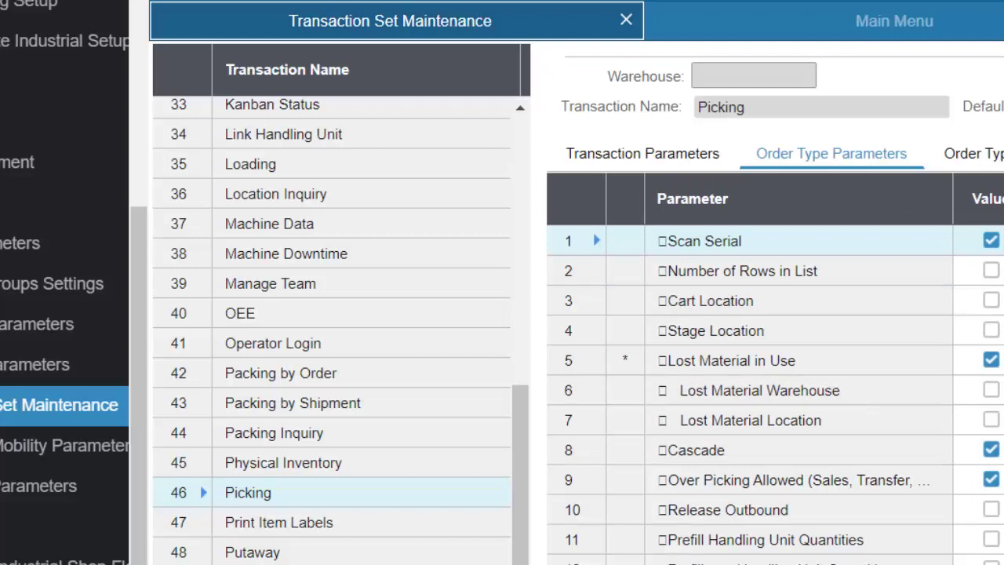
scroll(785, 510, "down", 3)
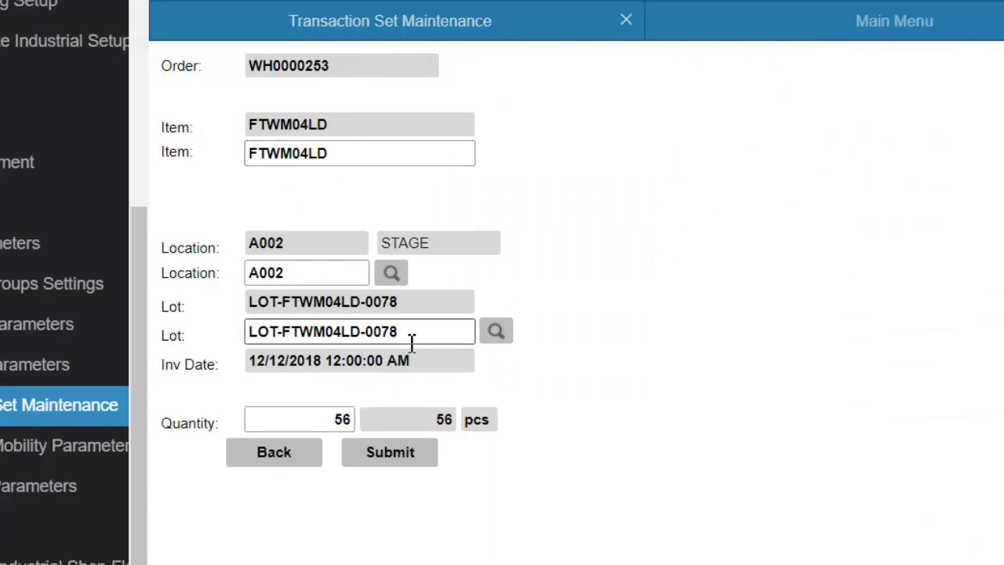
left_click(396, 461)
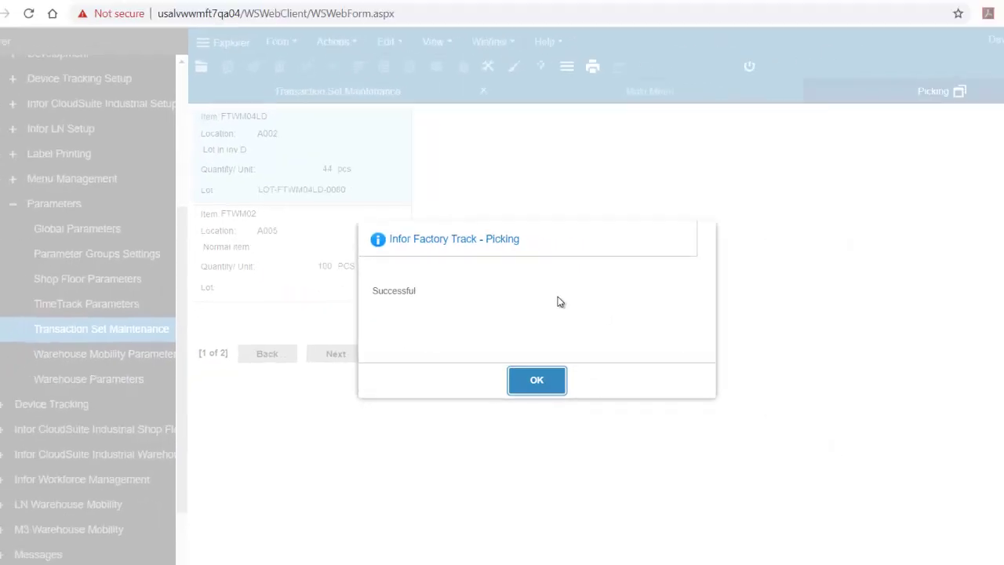
Dismiss the success message and open the outbound advice for order WH0000253 line 20.
left_click(486, 358)
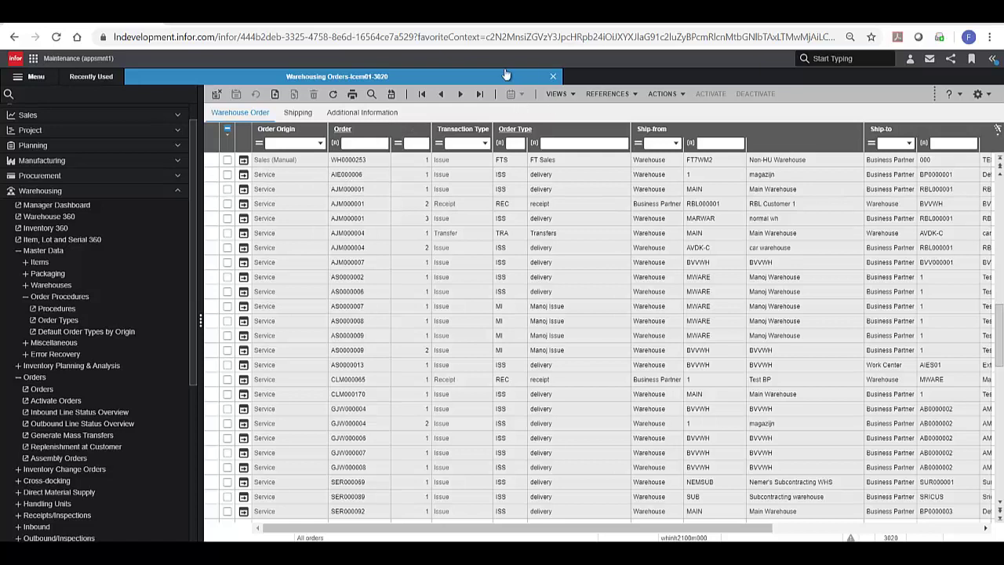
left_click(228, 159)
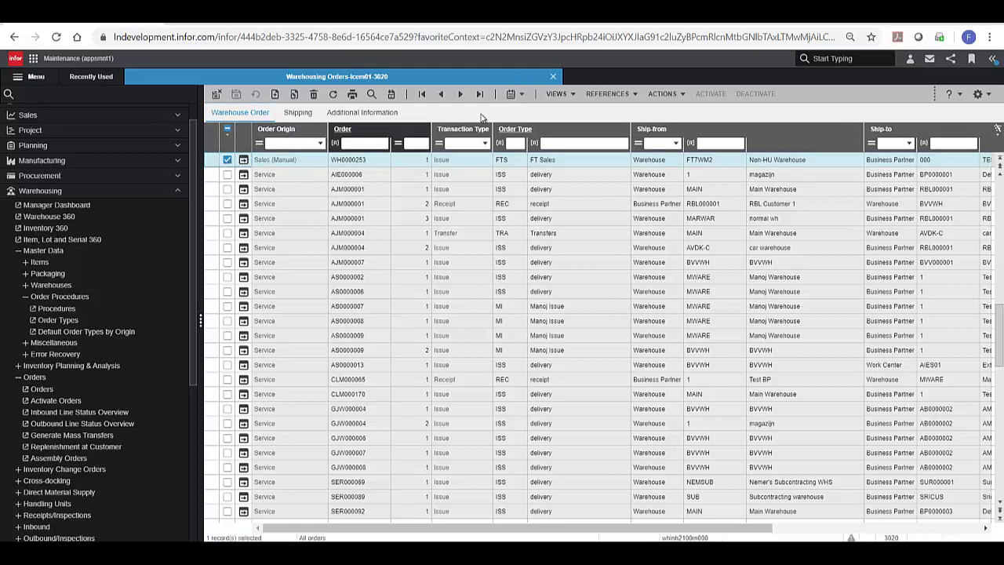
left_click(243, 160)
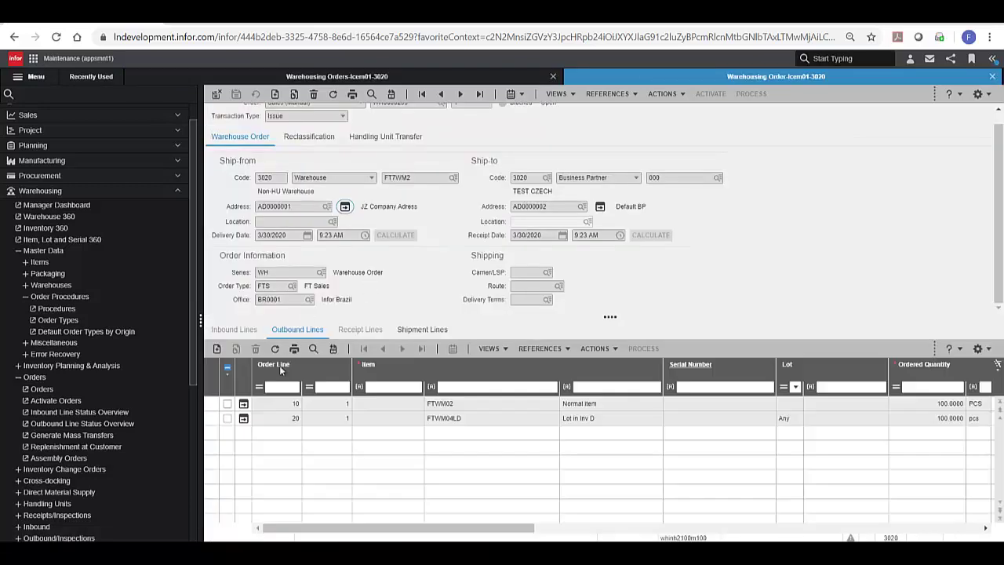
left_click(227, 418)
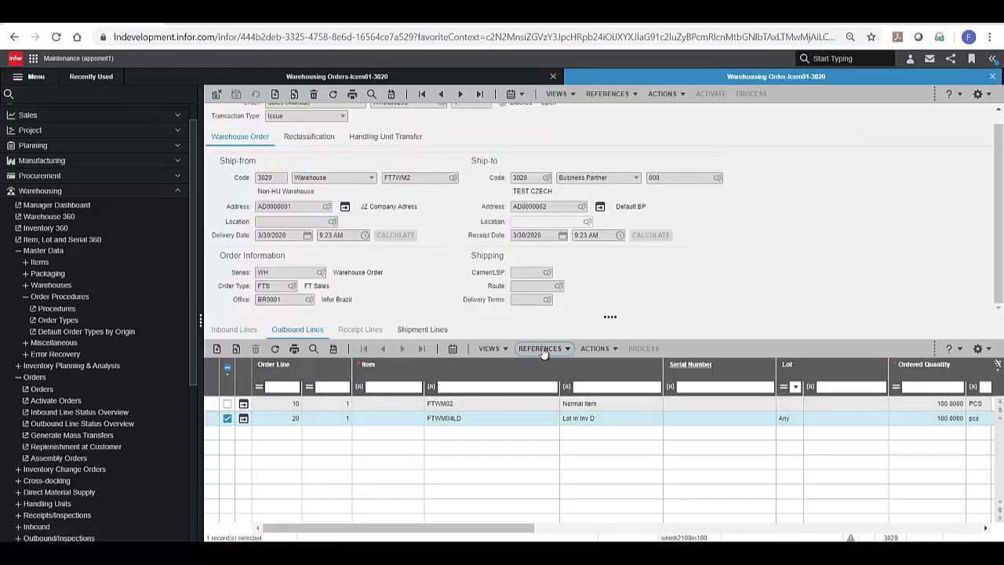
left_click(543, 348)
left_click(552, 157)
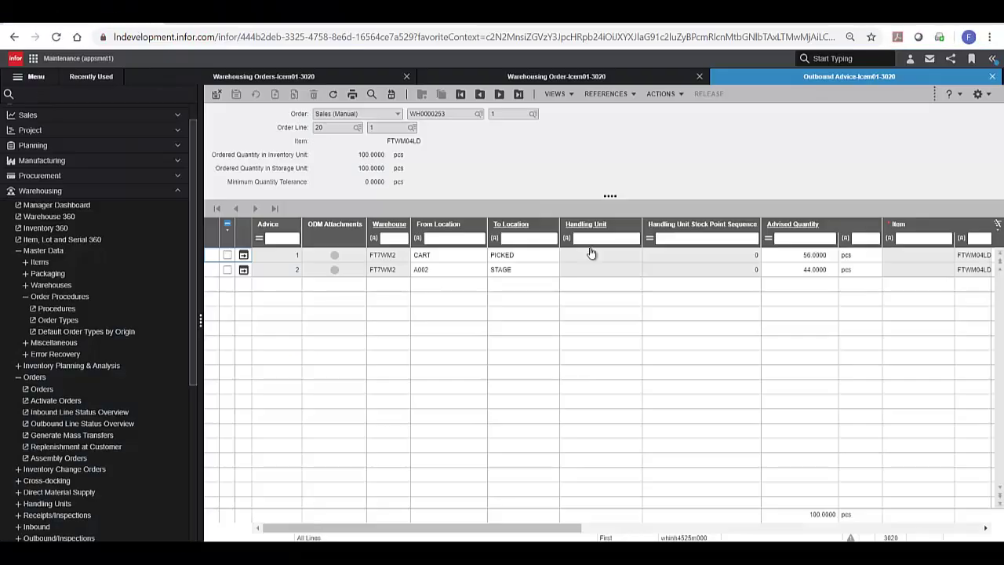
Adjust the advice grid and select the 56 pcs CART to PICKED advice line.
left_click(826, 529)
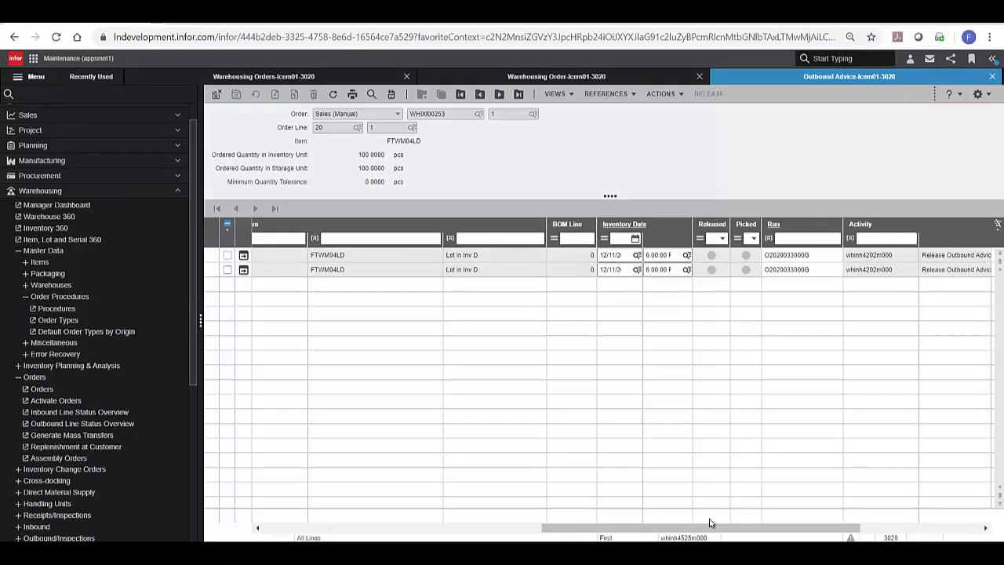
left_click_drag(712, 526, 415, 524)
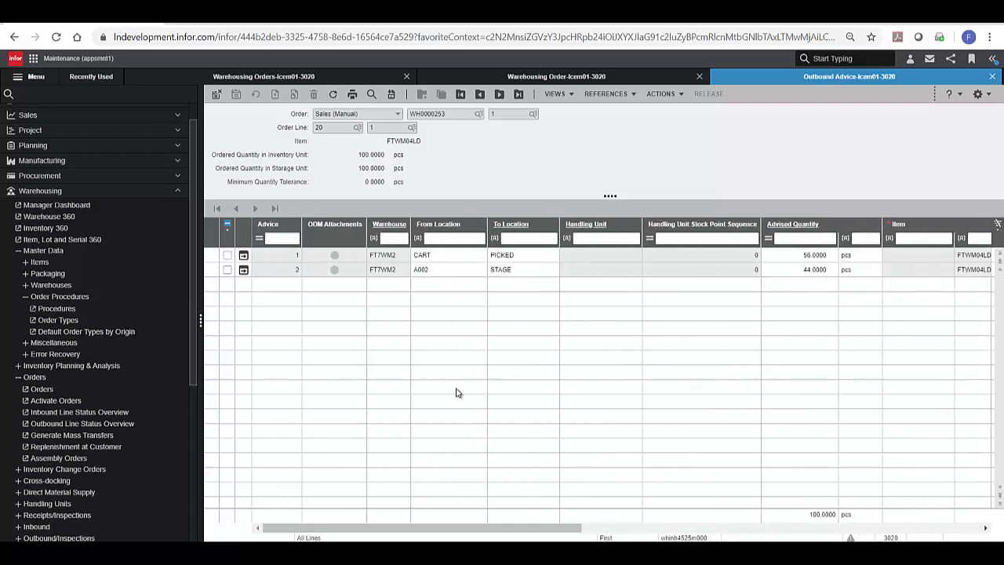
left_click(522, 259)
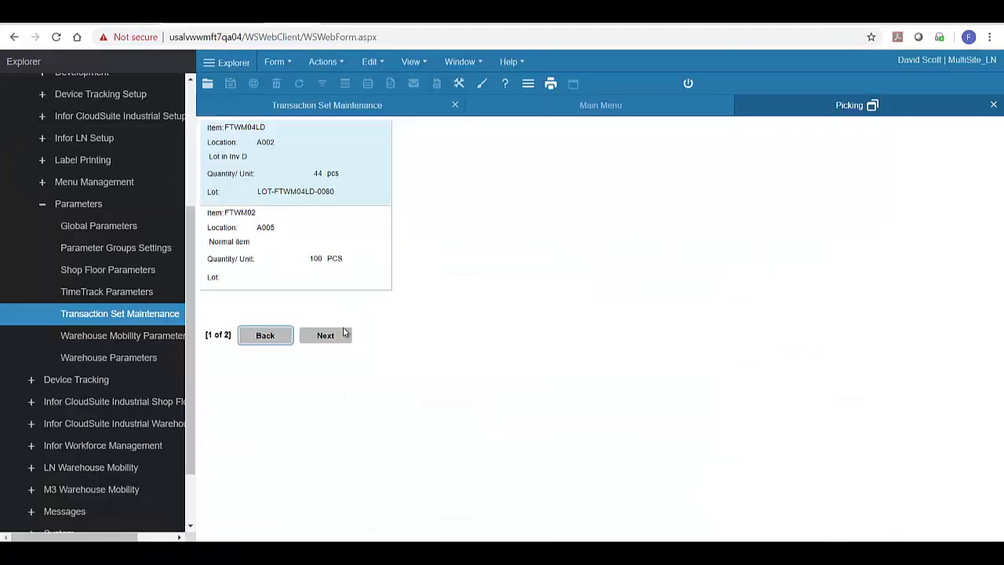
Post the remaining 44 pcs pick of FTWM04LD and acknowledge its success.
left_click(342, 332)
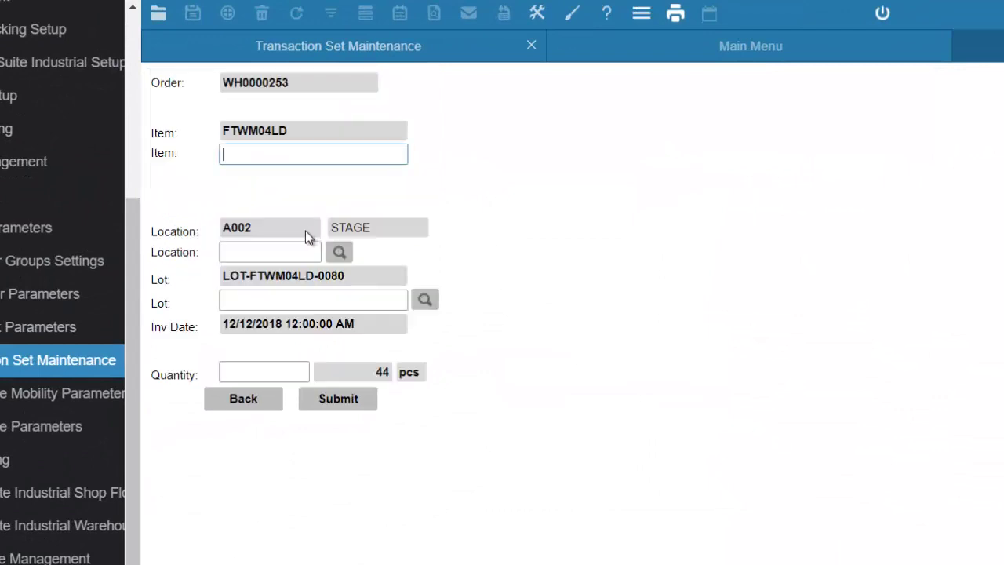
left_click(356, 401)
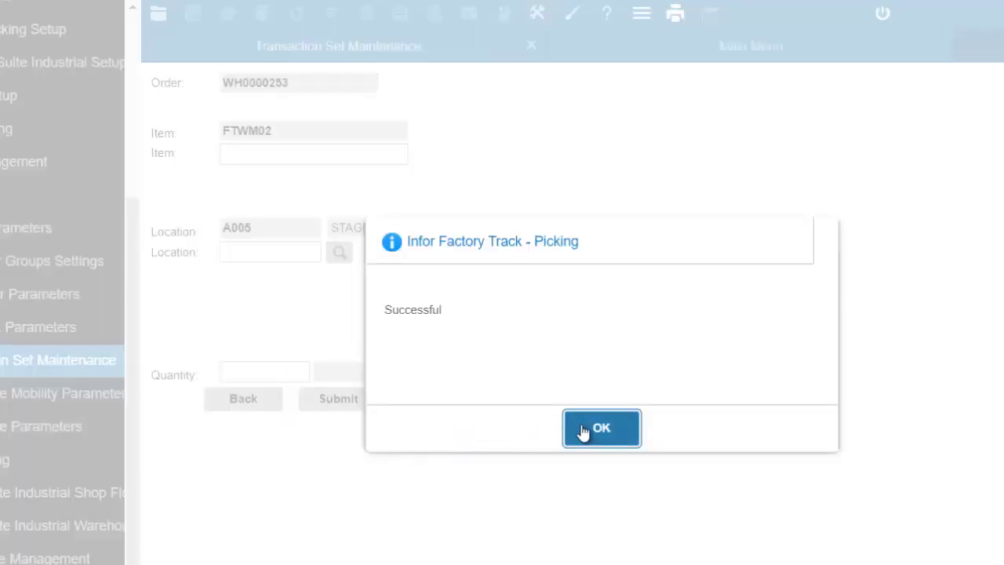
left_click(583, 430)
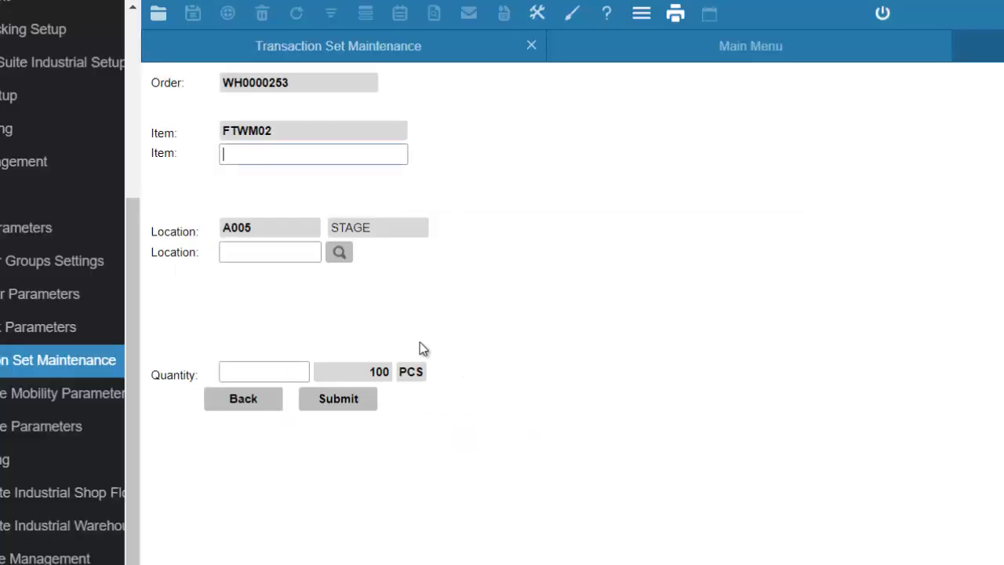
Pick 100 PCS of FTWM02 from location A005, then check that nothing remains to pick.
double_click(266, 133)
key("ctrl+c")
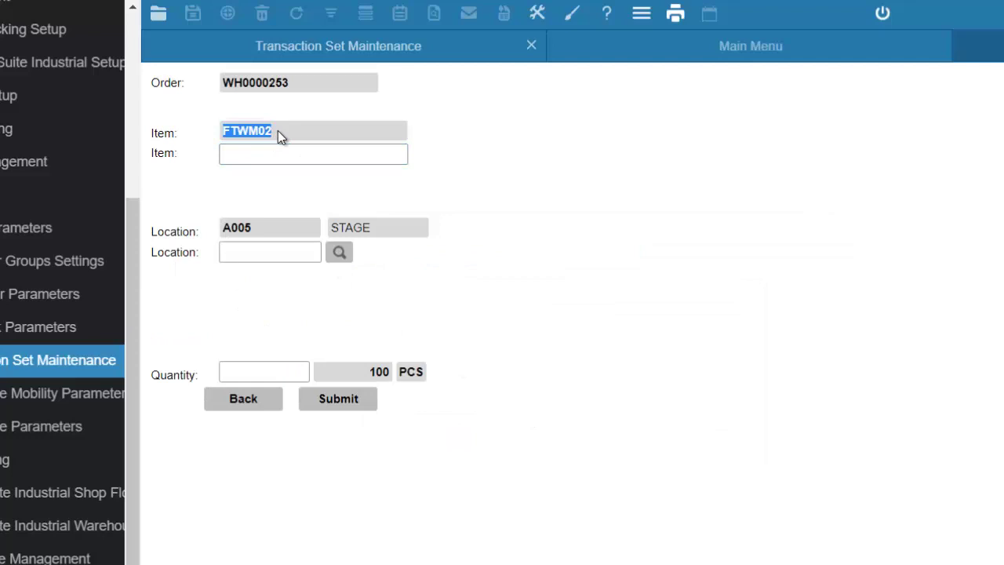
left_click(286, 156)
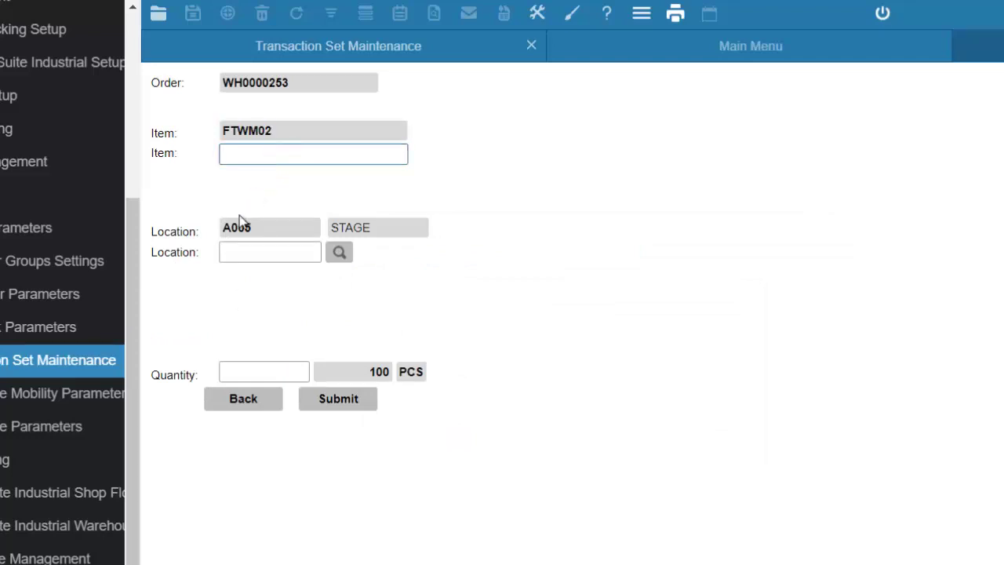
key("ctrl+v")
left_click(243, 244)
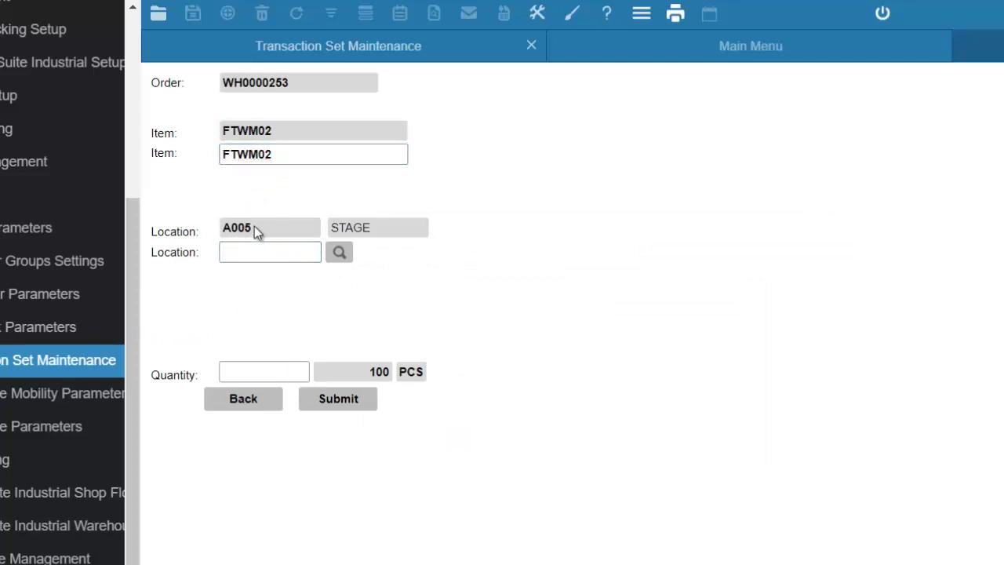
double_click(256, 226)
key("ctrl+c")
left_click(264, 251)
key("ctrl+v")
left_click(266, 370)
type("100")
key("Tab")
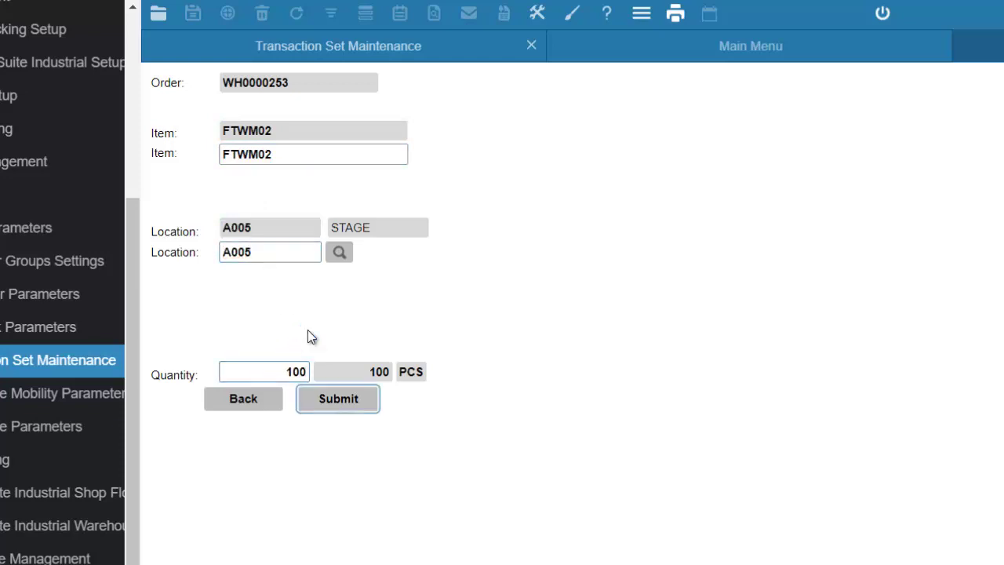
left_click(324, 392)
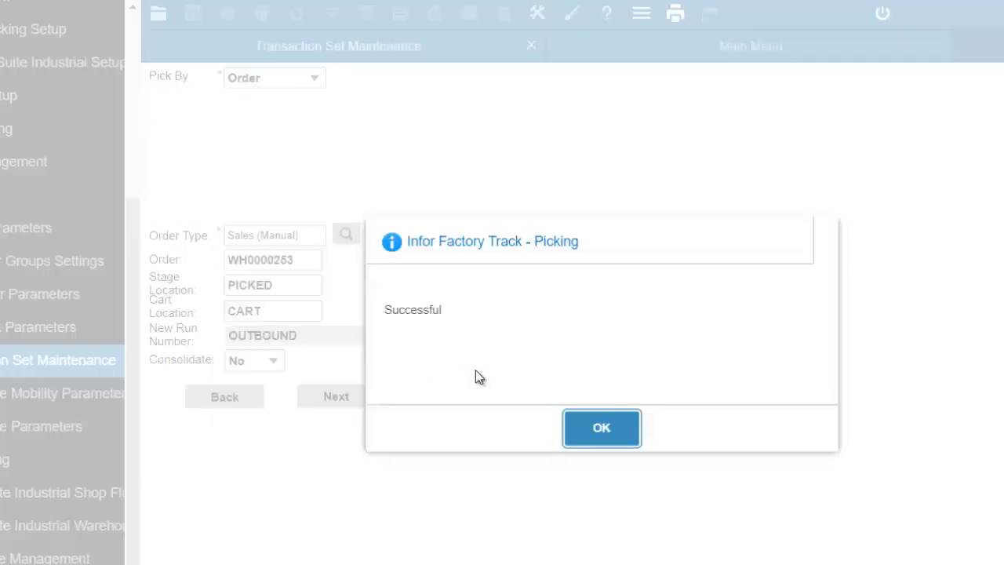
left_click(589, 431)
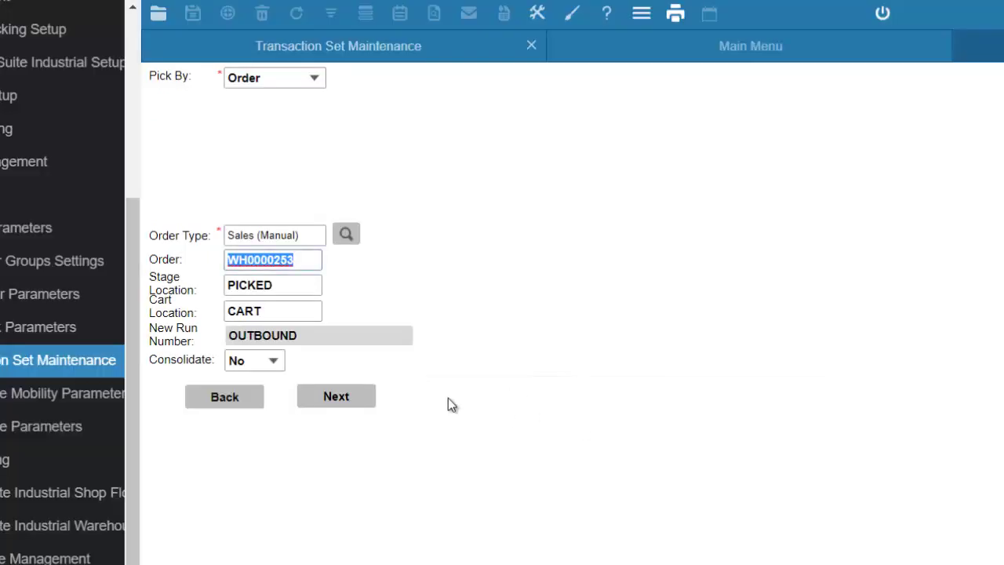
left_click(348, 398)
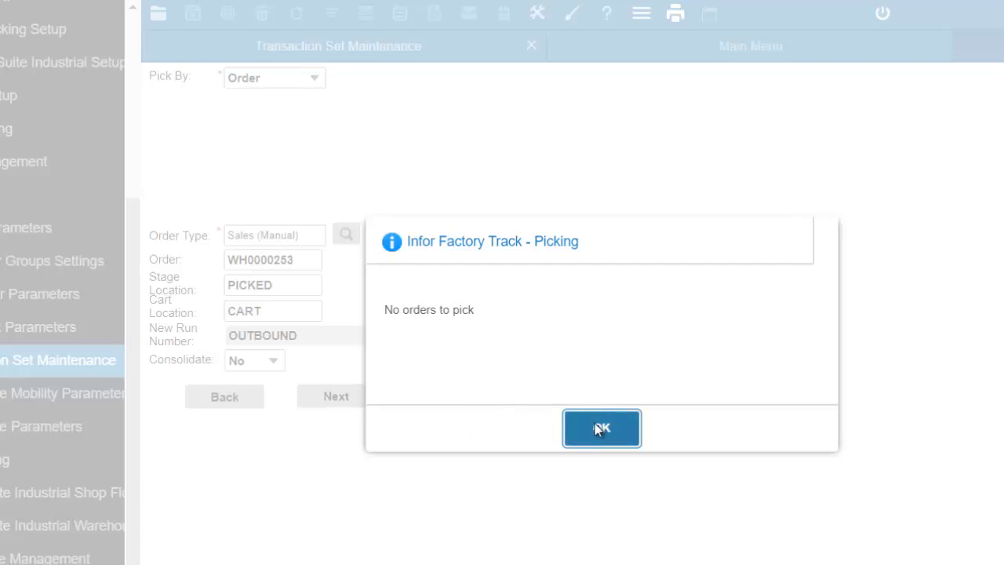
Refresh the outbound advice and review the FTWM02 line's 100 PCS moved CART to PICKED.
left_click(593, 430)
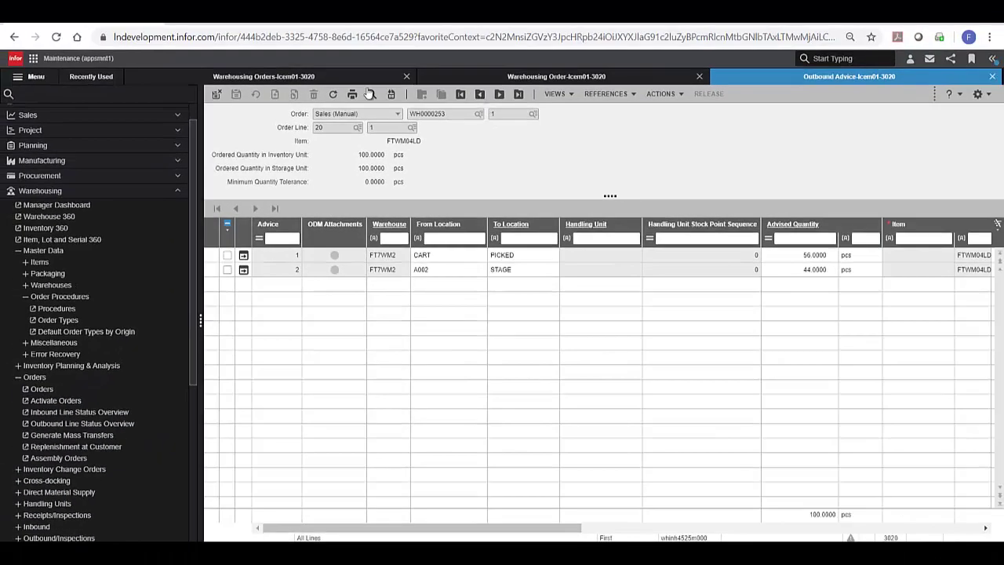
left_click(333, 94)
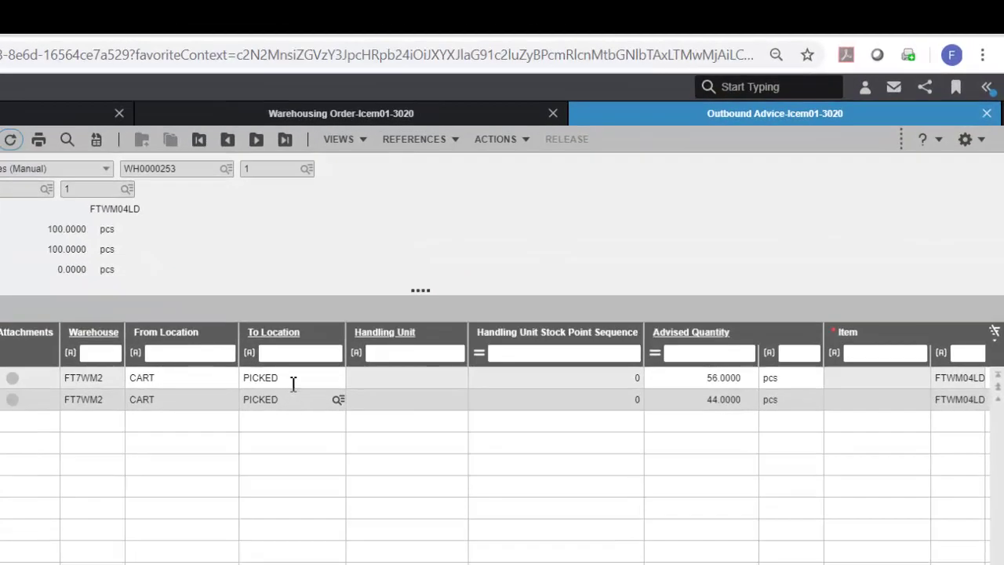
left_click(287, 382)
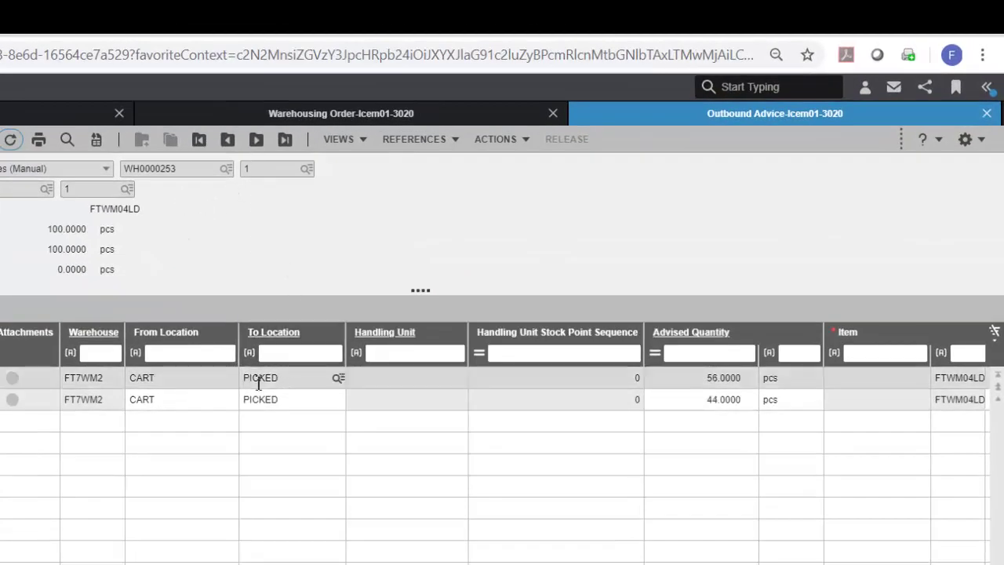
left_click(227, 139)
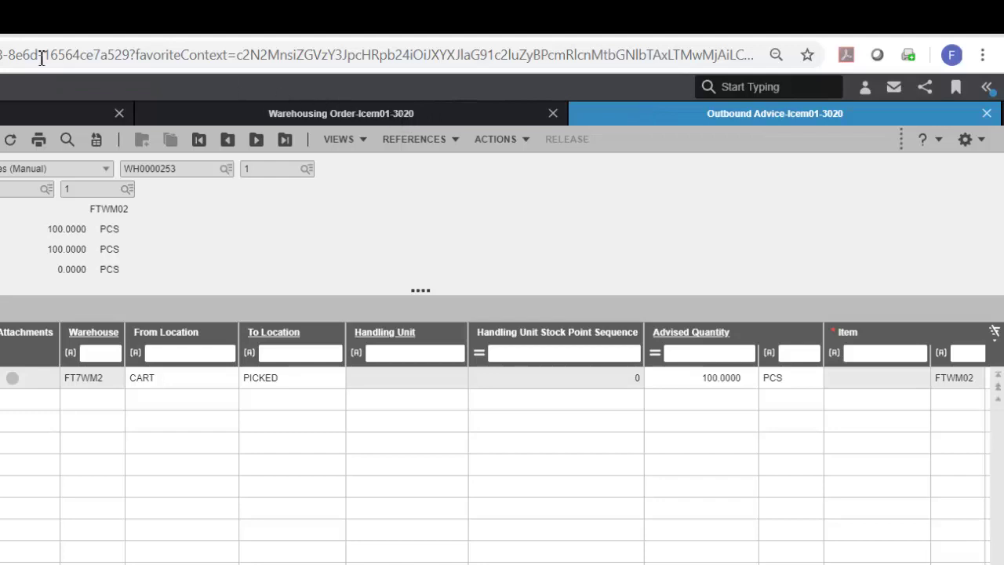
scroll(502, 440, "right", 6)
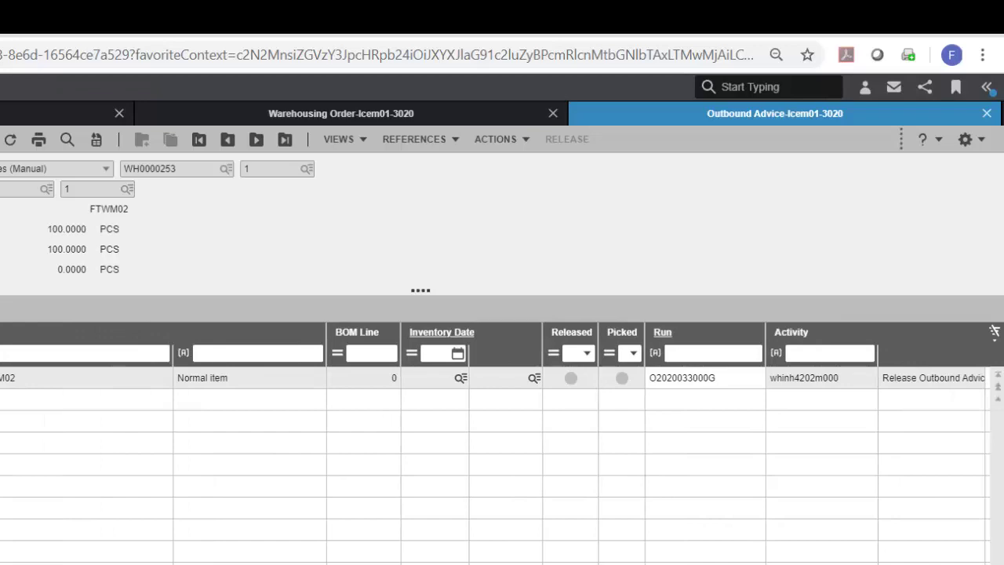
scroll(501, 439, "left", 4)
scroll(501, 439, "right", 4)
scroll(502, 439, "left", 6)
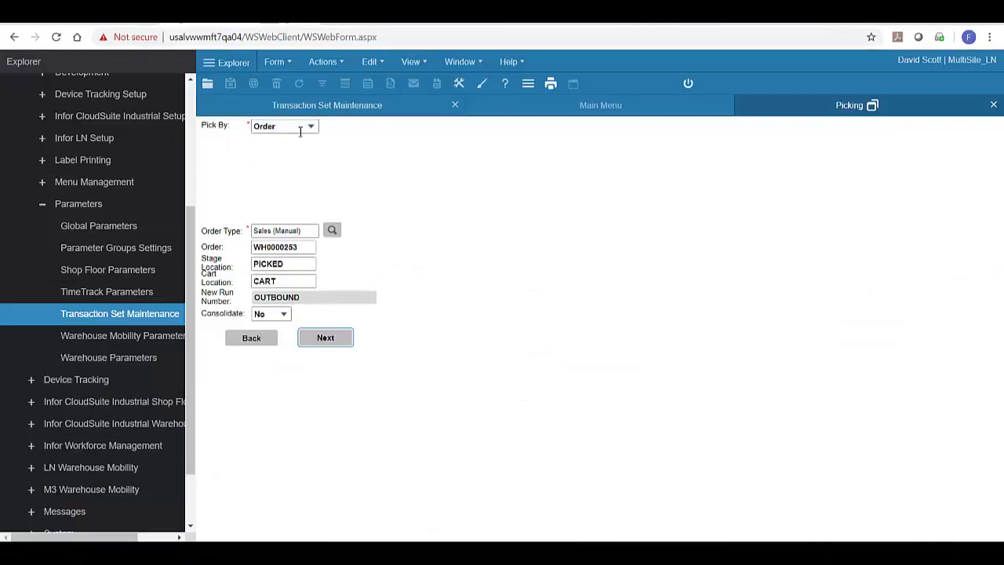
Show Release Outbound's Sales order type parameters: Check all lines picked, Filter by Mission, Release By Item.
left_click(365, 109)
scroll(305, 342, "down", 2)
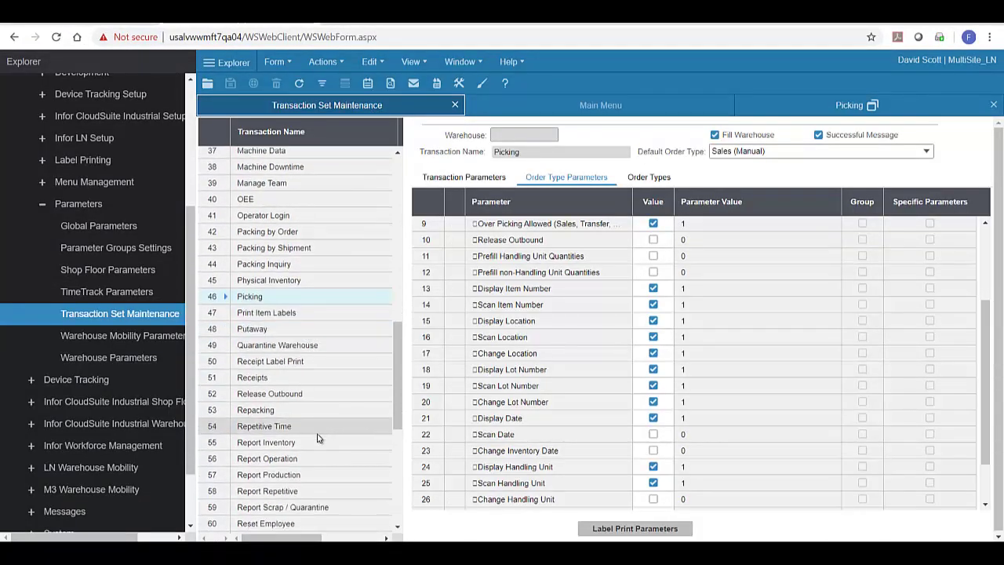
left_click(337, 395)
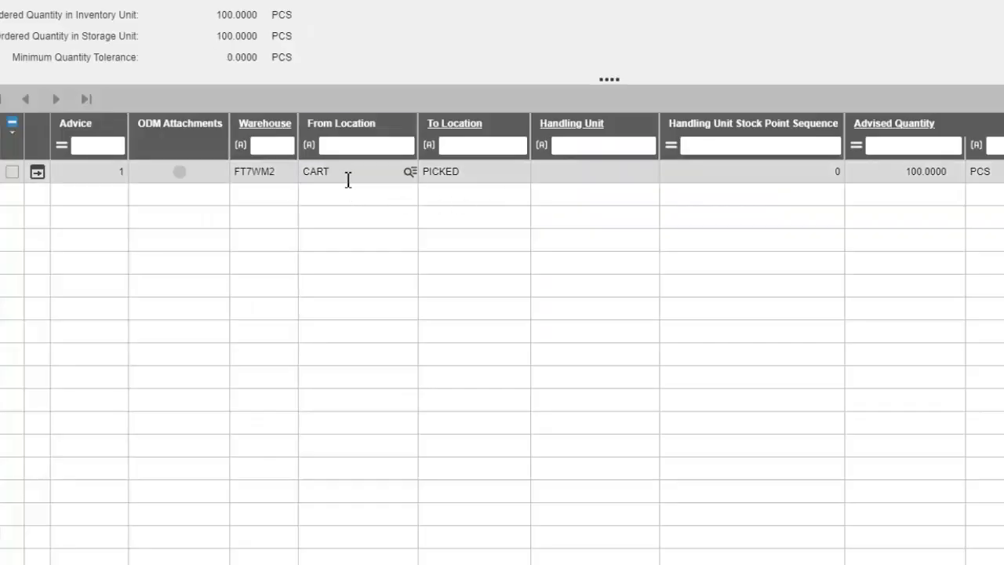
left_click(343, 177)
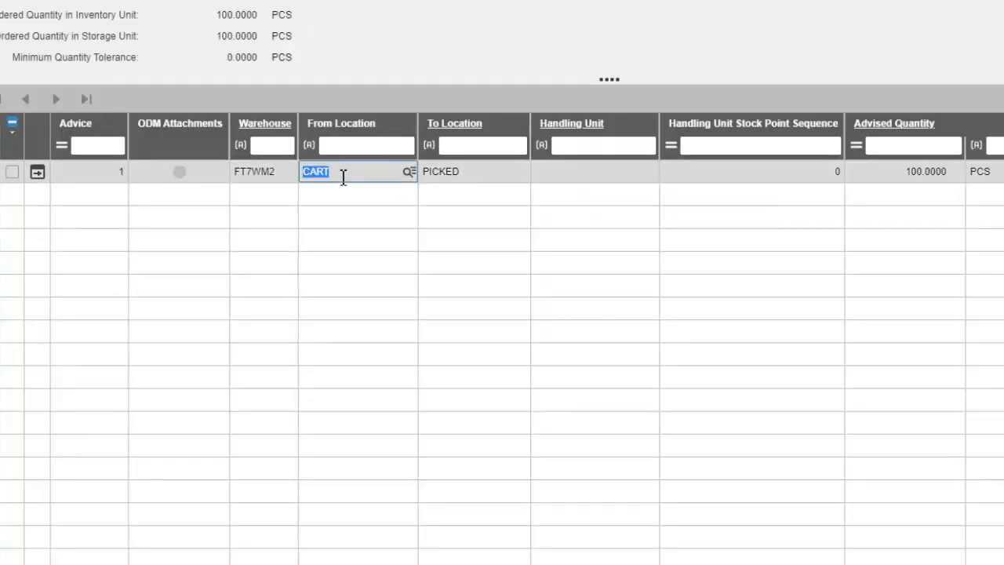
left_click(342, 176)
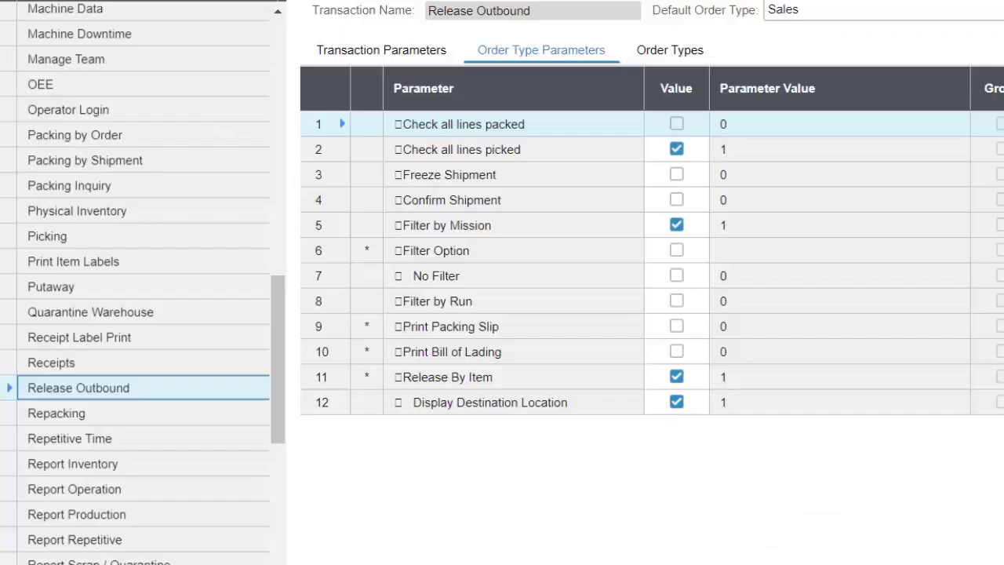